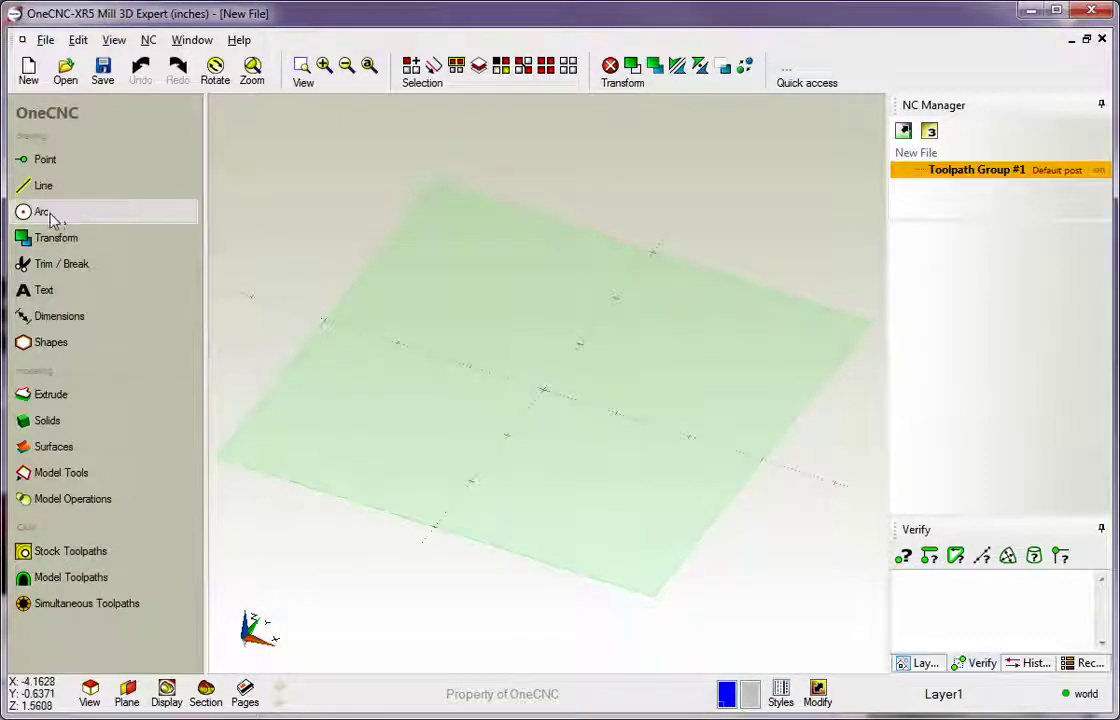
# Place a circle in the upper left and draw an L-shaped two-segment line chain.
pyautogui.click(47, 216)
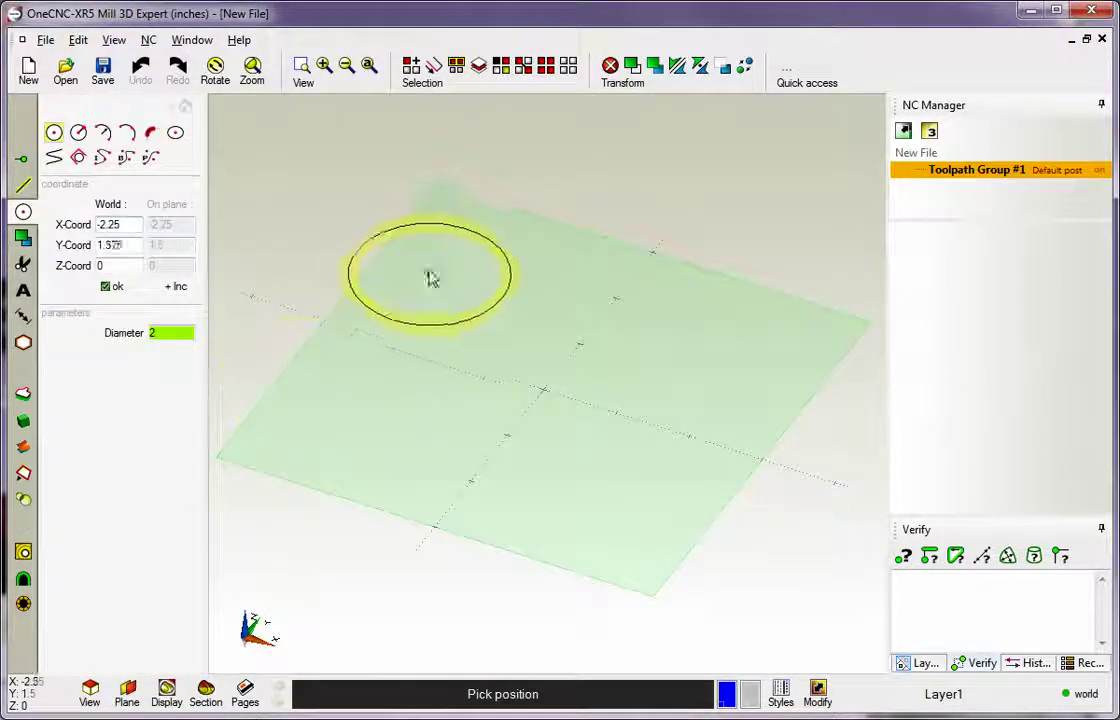
pyautogui.click(439, 264)
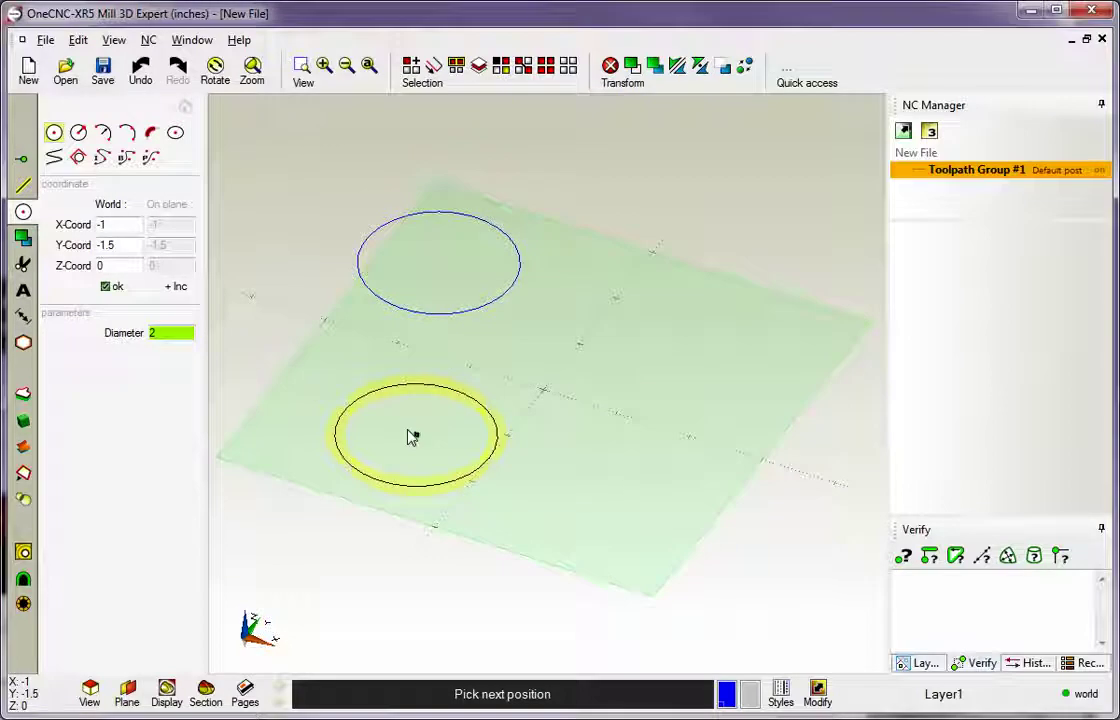
pyautogui.click(24, 187)
pyautogui.click(621, 322)
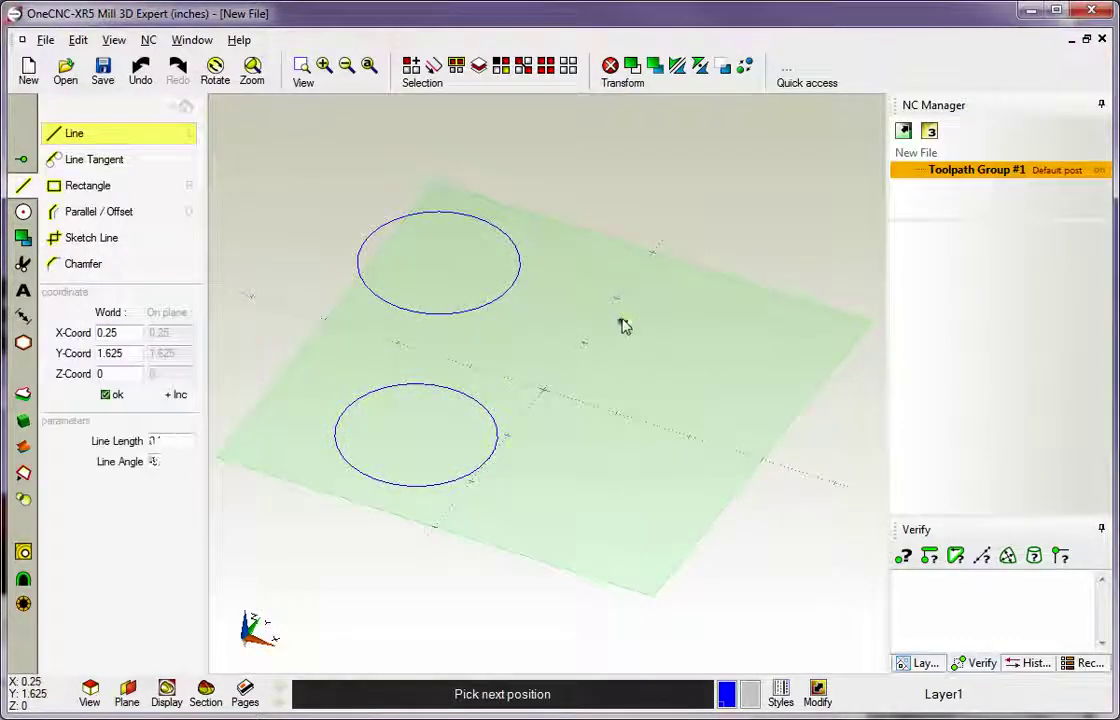
pyautogui.click(801, 381)
pyautogui.click(768, 425)
# Draw a separate diagonal line near the lower right, then switch to Top View.
pyautogui.click(707, 528)
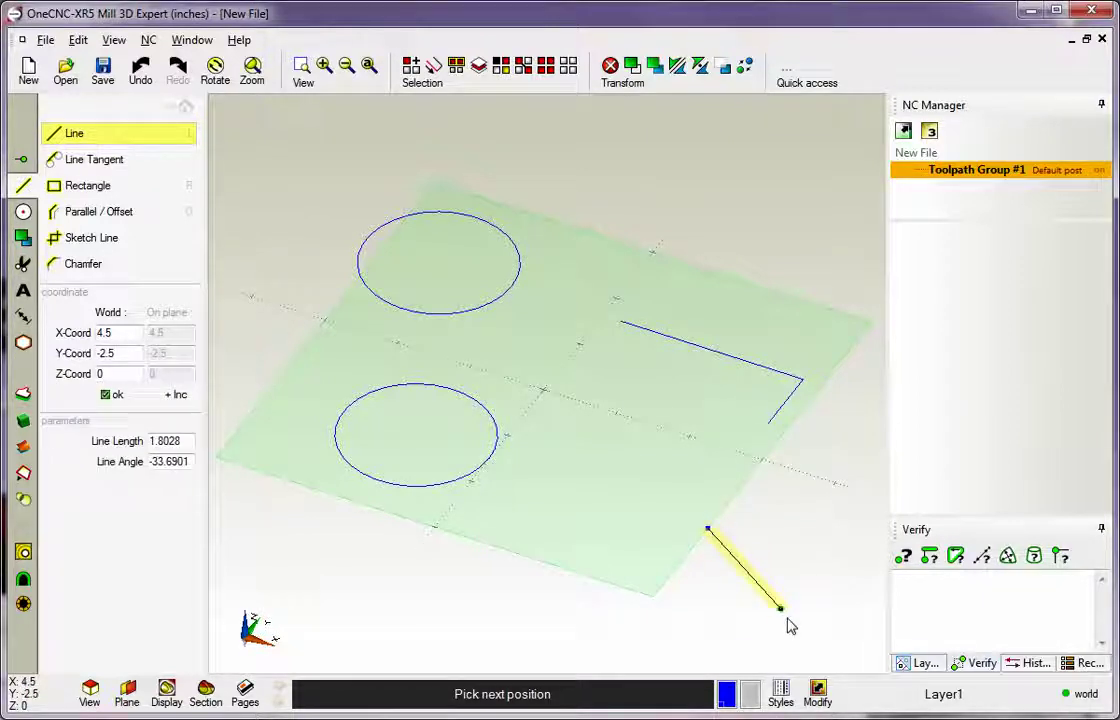
pyautogui.click(780, 606)
pyautogui.press('Escape')
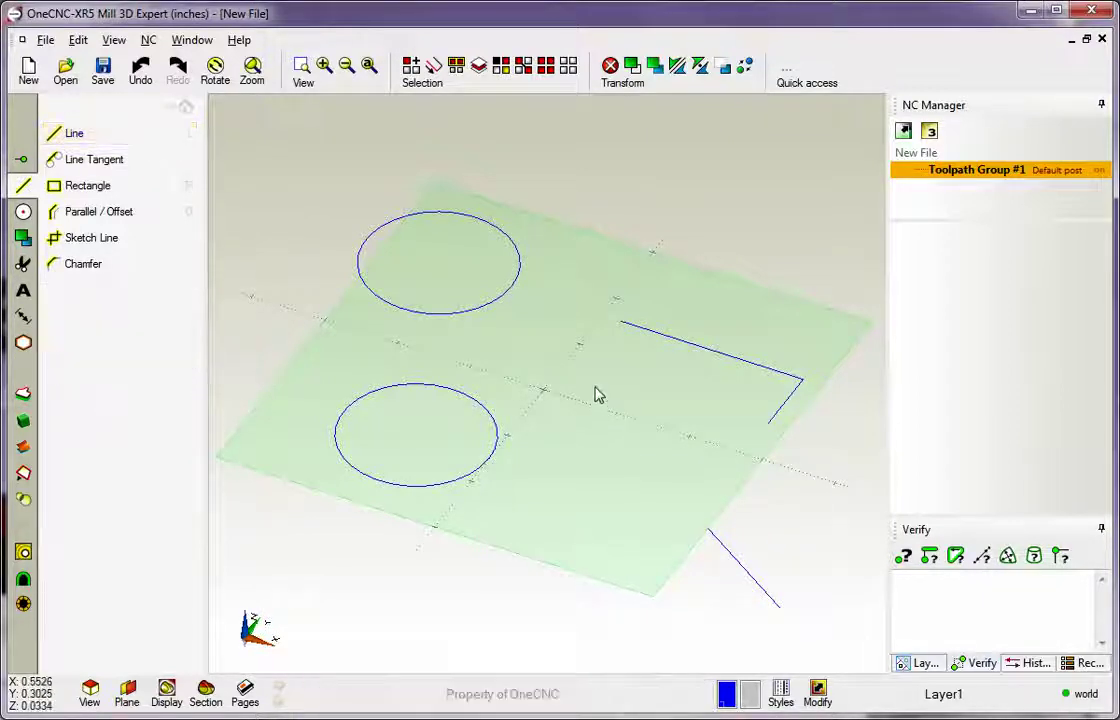
pyautogui.rightClick(595, 392)
pyautogui.click(587, 297)
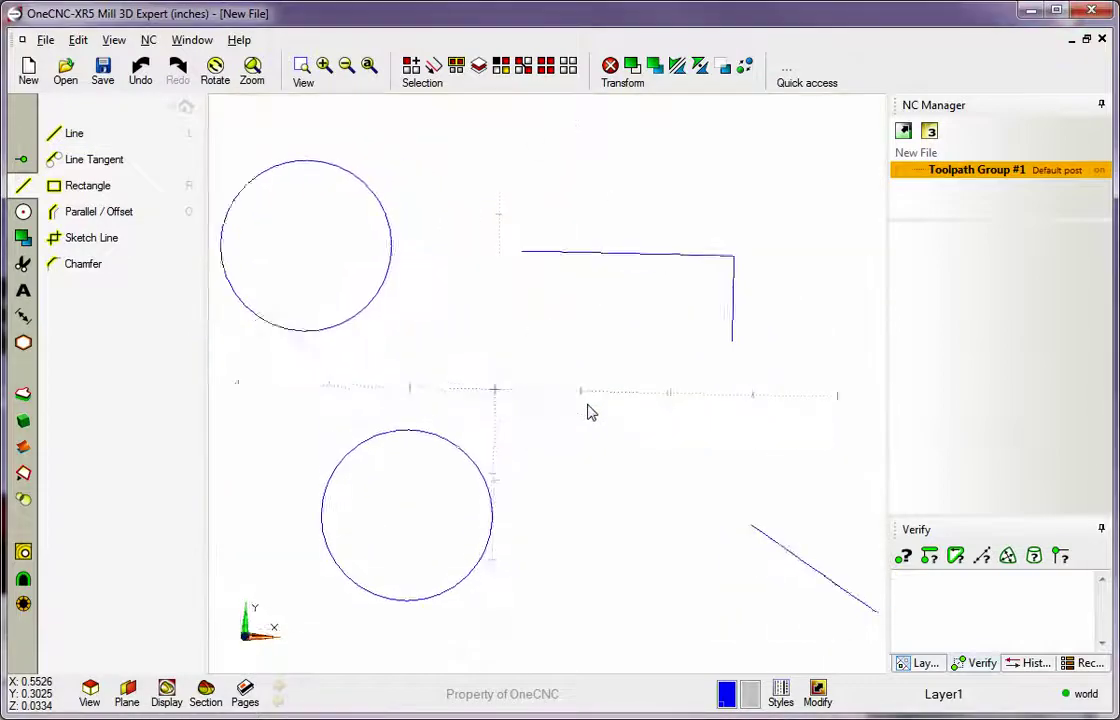
# Return to the main command list, briefly previewing the Transform commands.
pyautogui.click(187, 109)
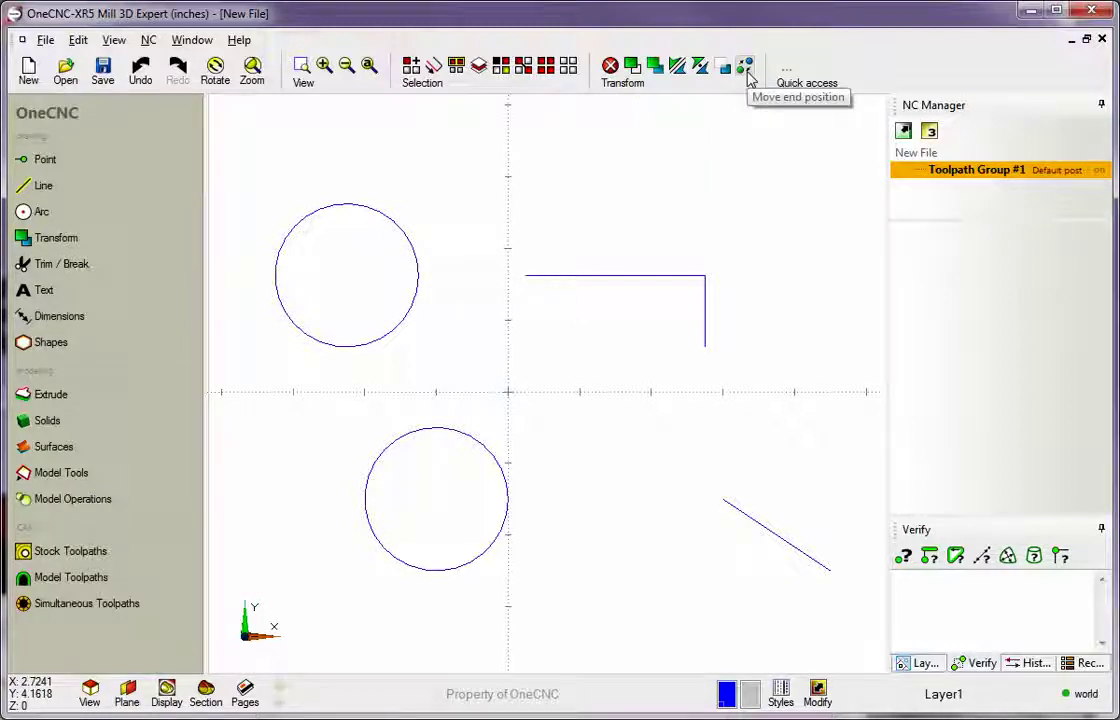
pyautogui.click(58, 240)
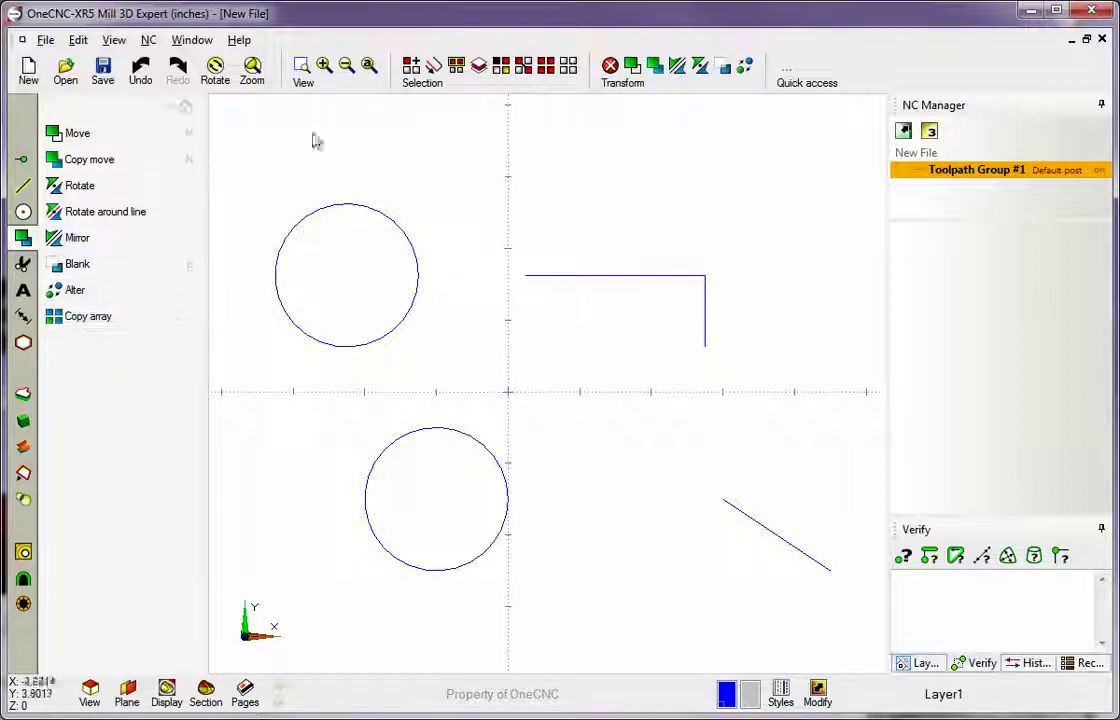
pyautogui.click(186, 107)
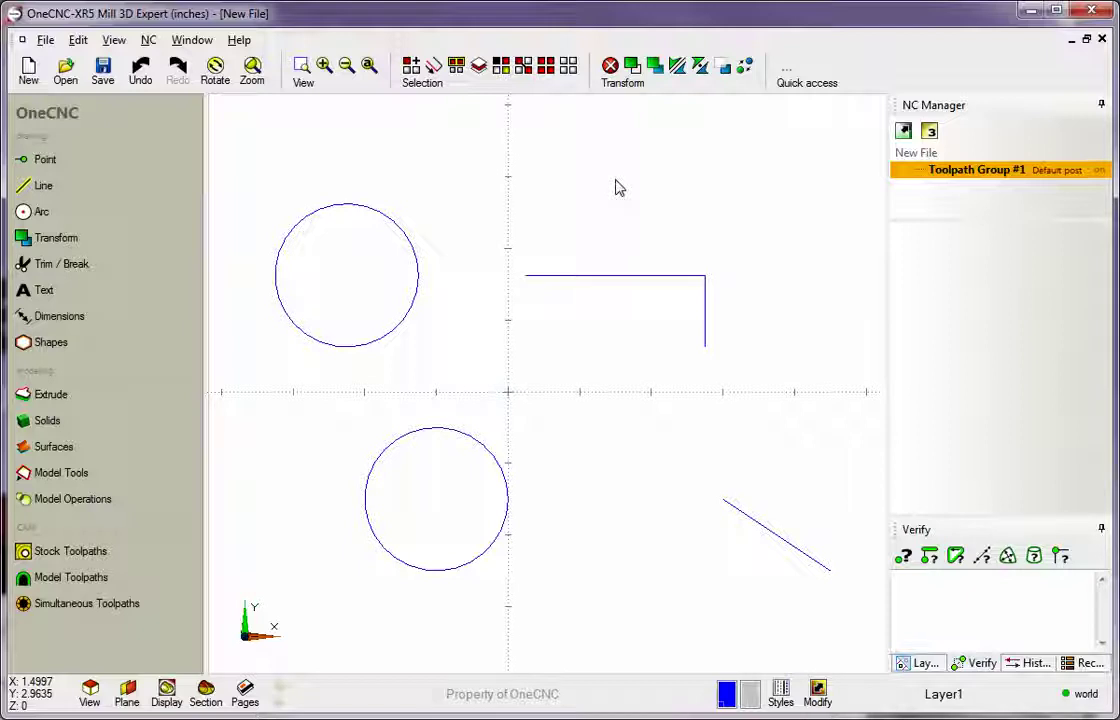
# With Move and position (Alter), reposition the diagonal line's ends around the sketch.
pyautogui.click(745, 70)
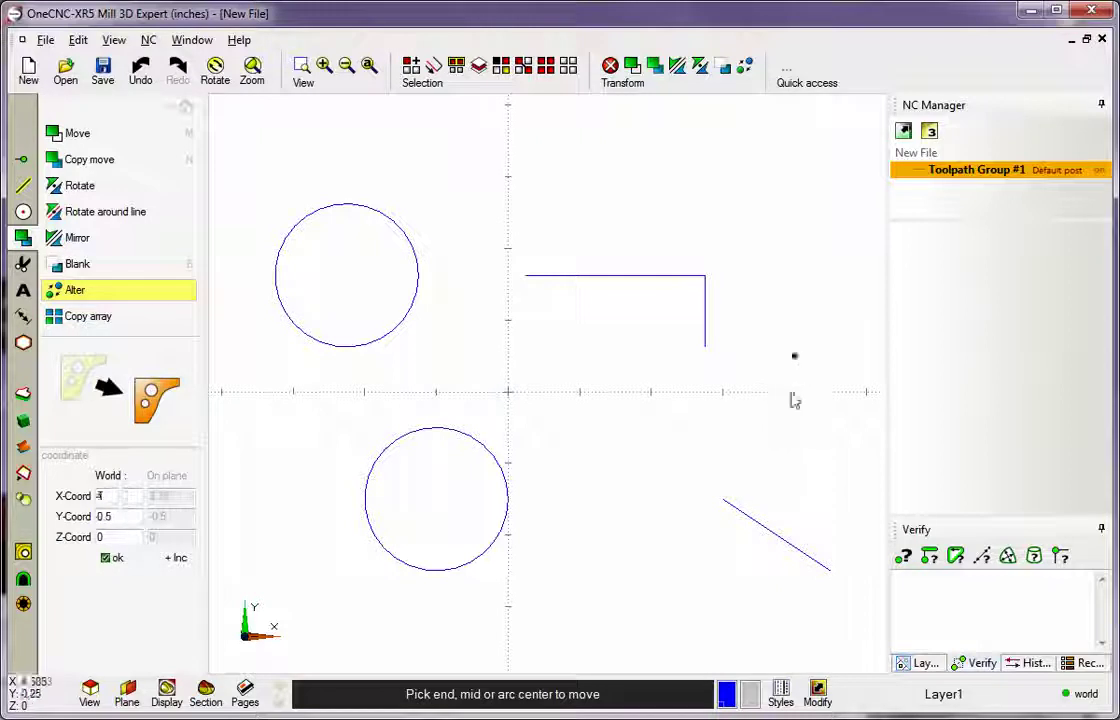
pyautogui.click(722, 500)
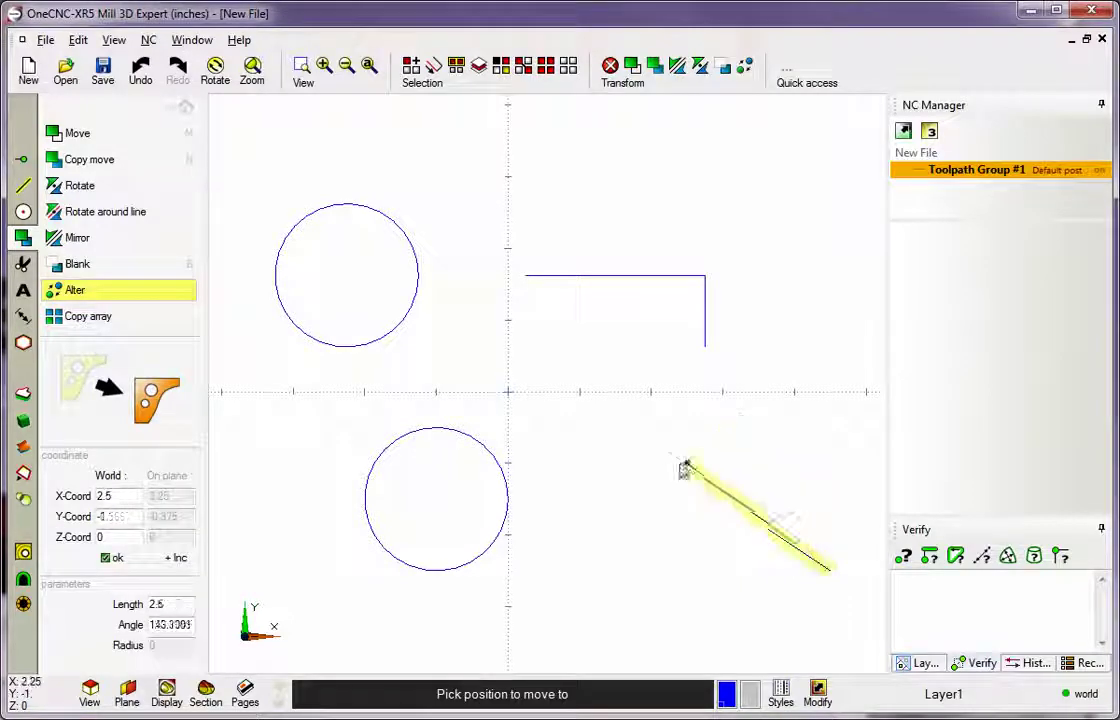
pyautogui.click(705, 349)
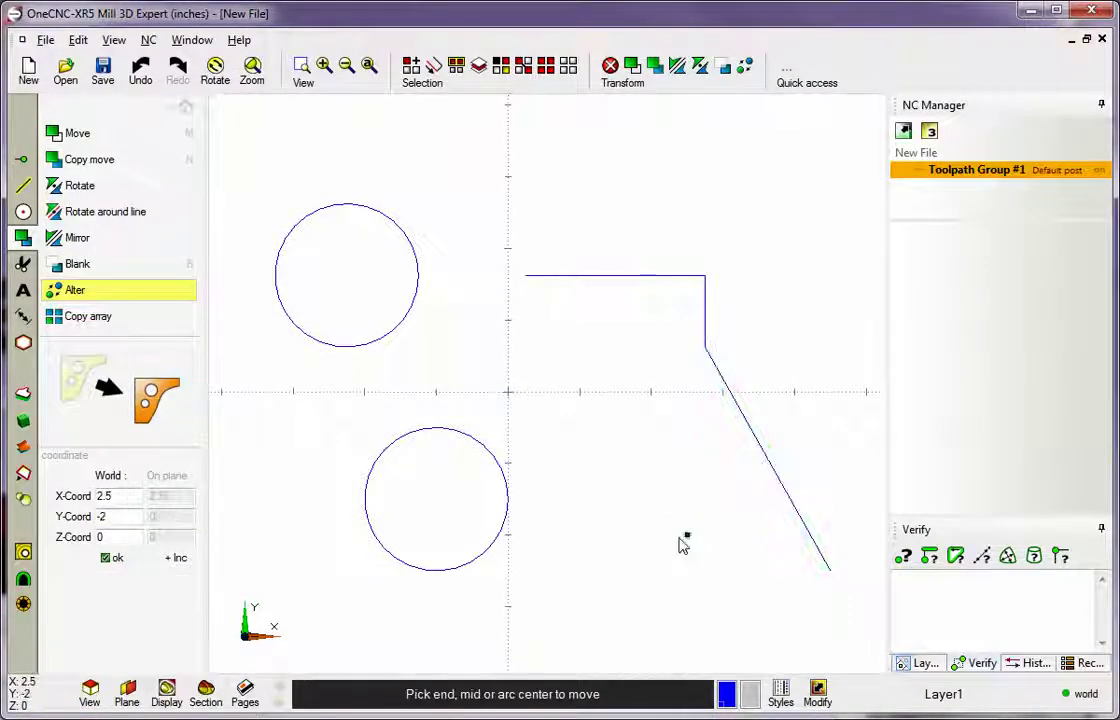
pyautogui.click(706, 352)
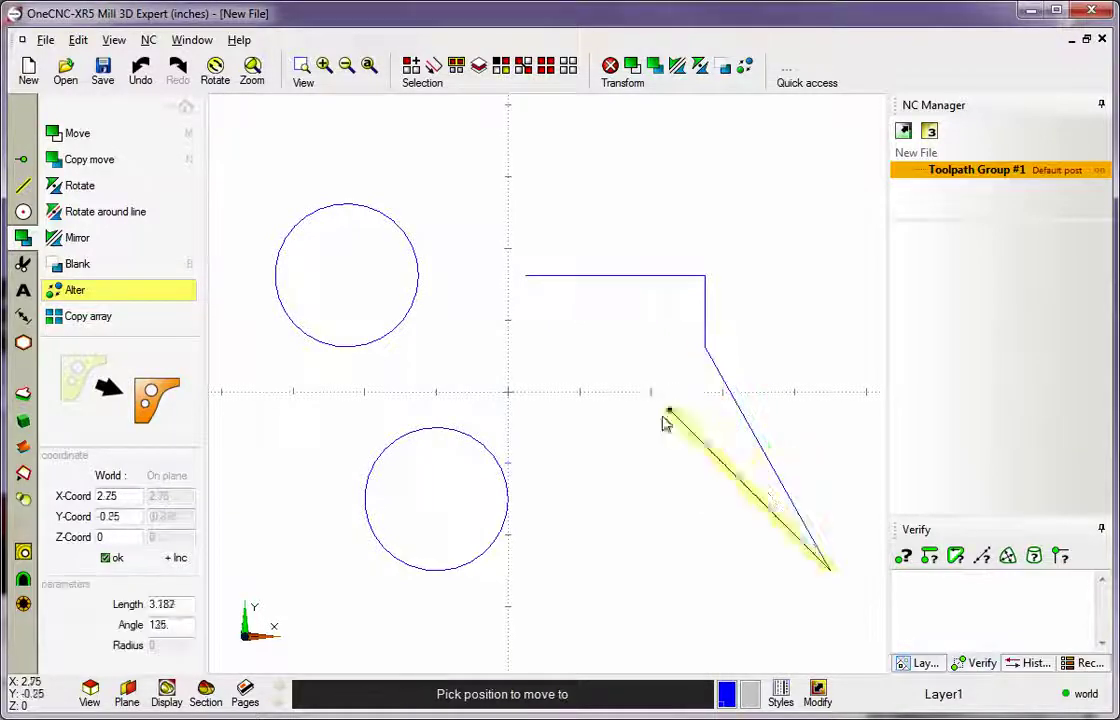
pyautogui.click(438, 500)
pyautogui.click(440, 502)
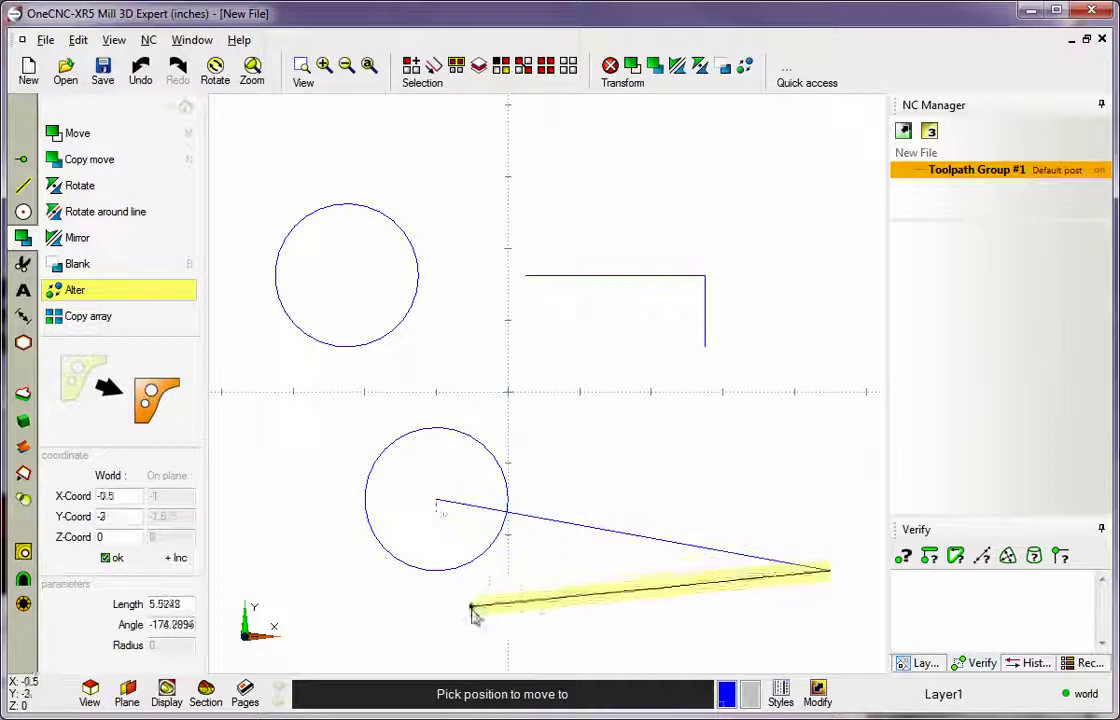
pyautogui.click(437, 584)
# Set one line end to X 1, Y 1 and snap the other to the vertical line's bottom.
pyautogui.click(462, 583)
pyautogui.click(515, 399)
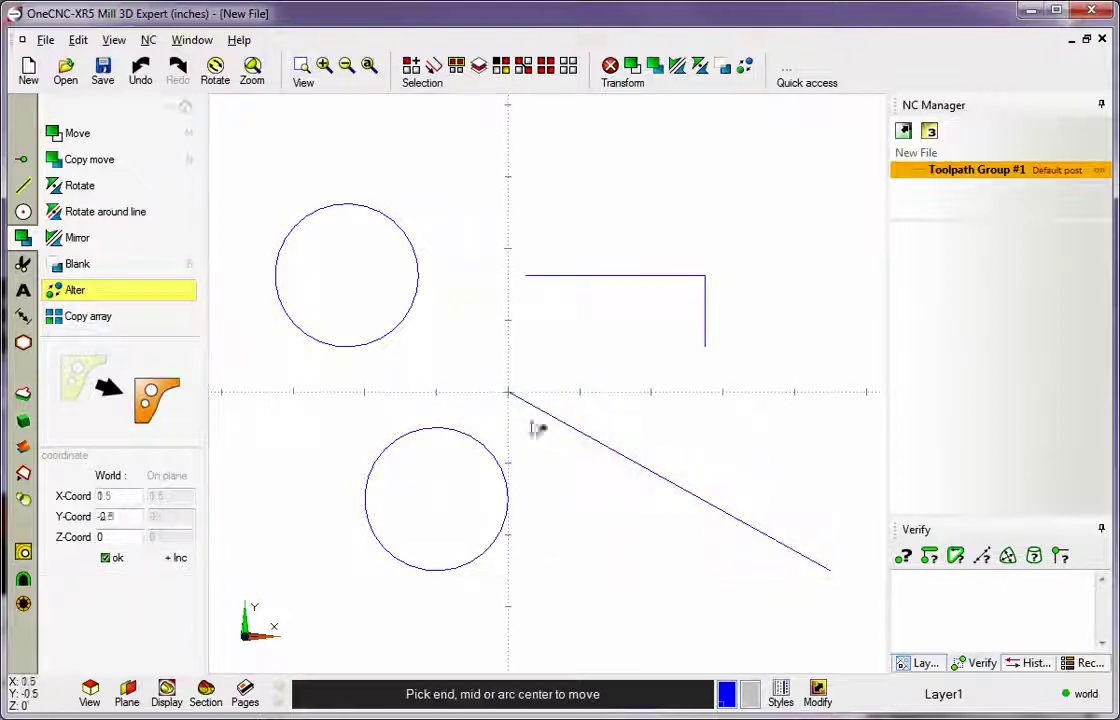
pyautogui.click(511, 397)
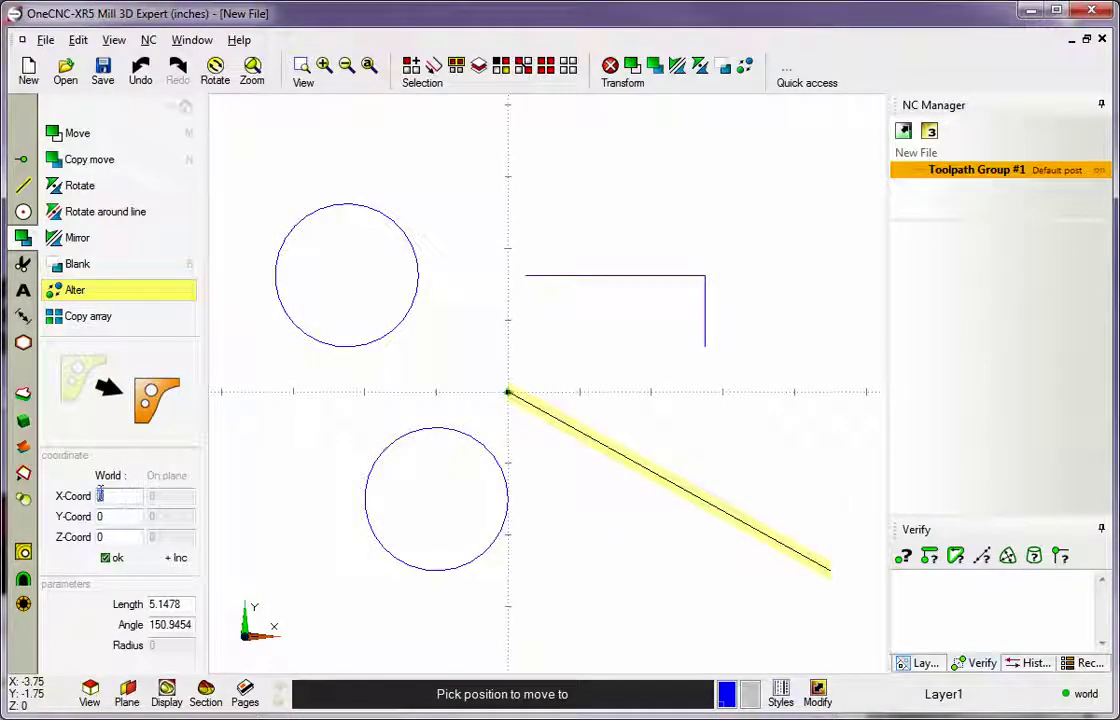
pyautogui.write('1')
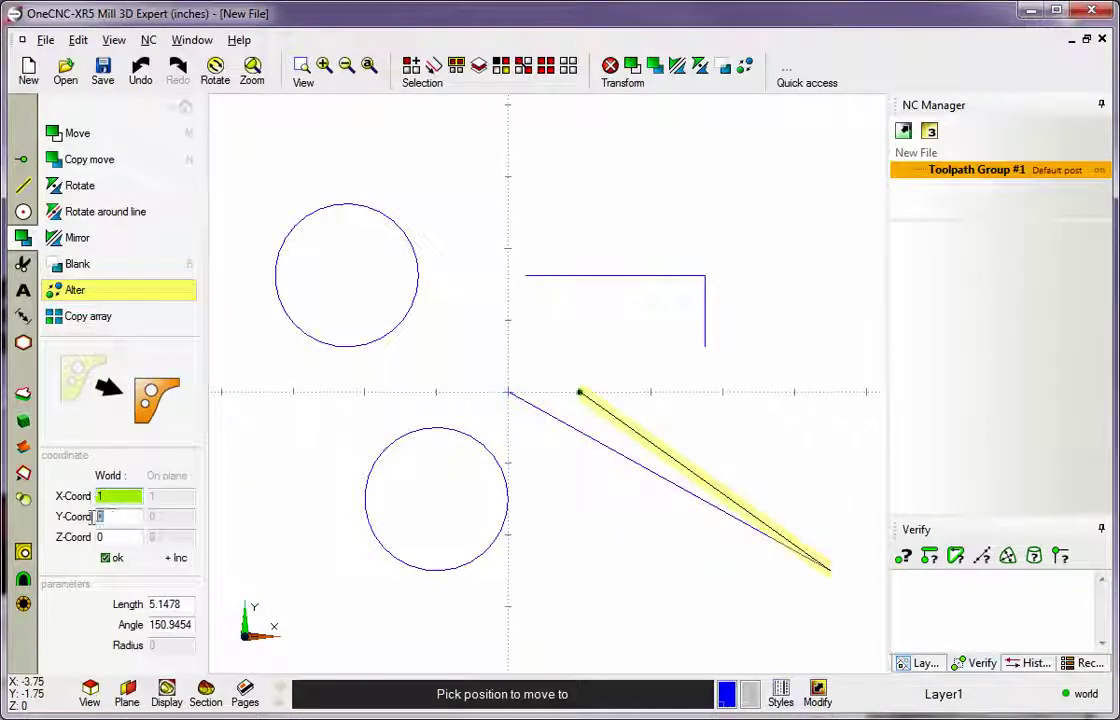
pyautogui.write('1')
pyautogui.click(112, 557)
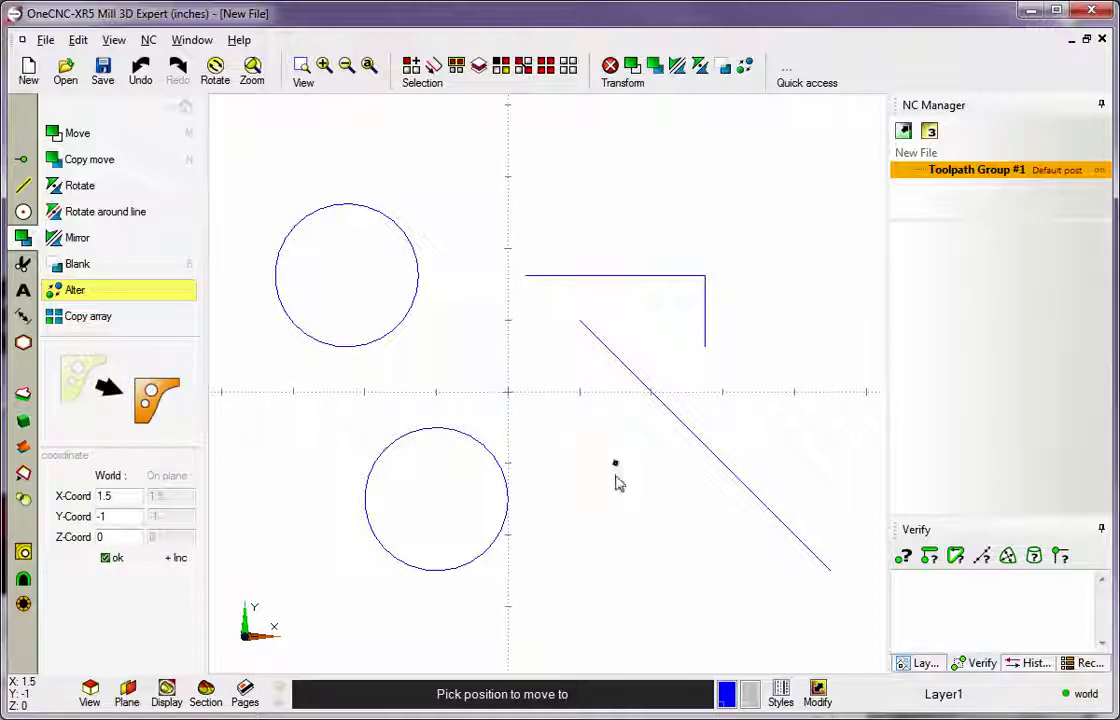
pyautogui.click(832, 574)
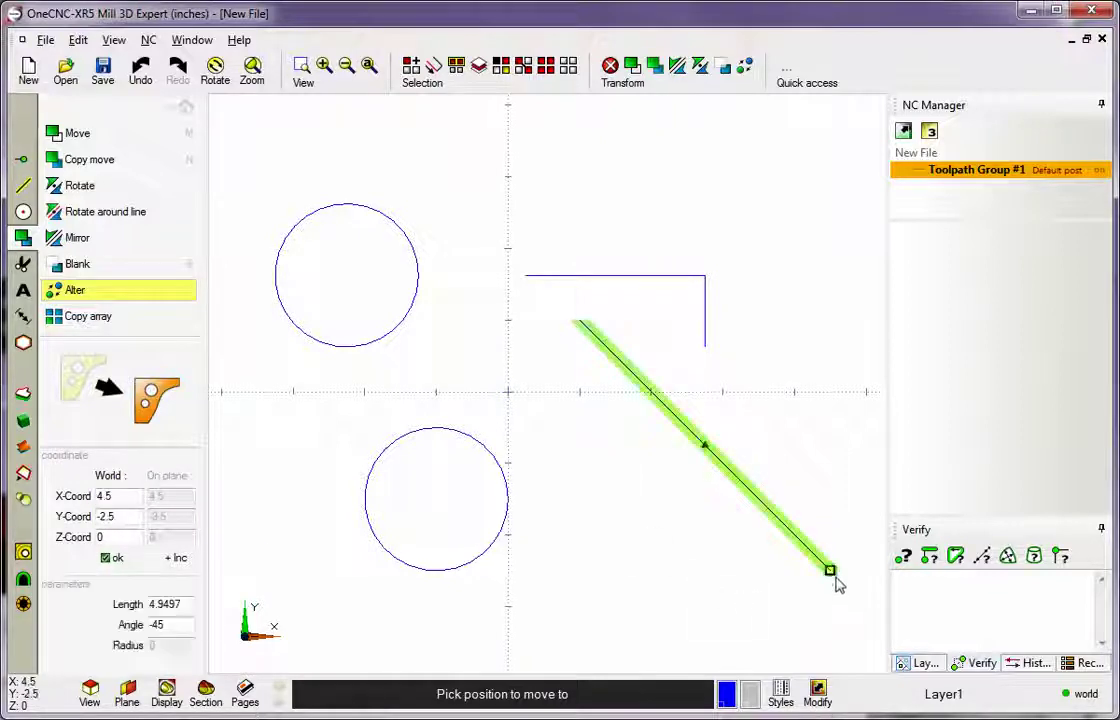
pyautogui.click(705, 347)
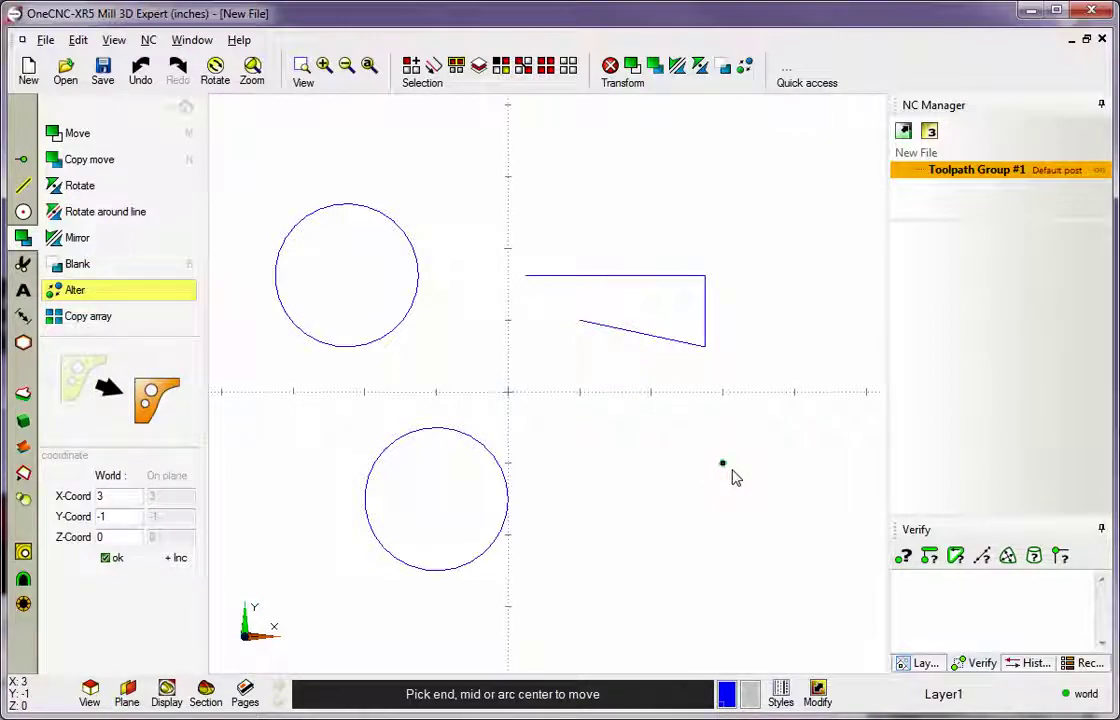
# Move the upper-left circle's centre to X -3, Y -3.
pyautogui.scroll(-1, 735, 495)
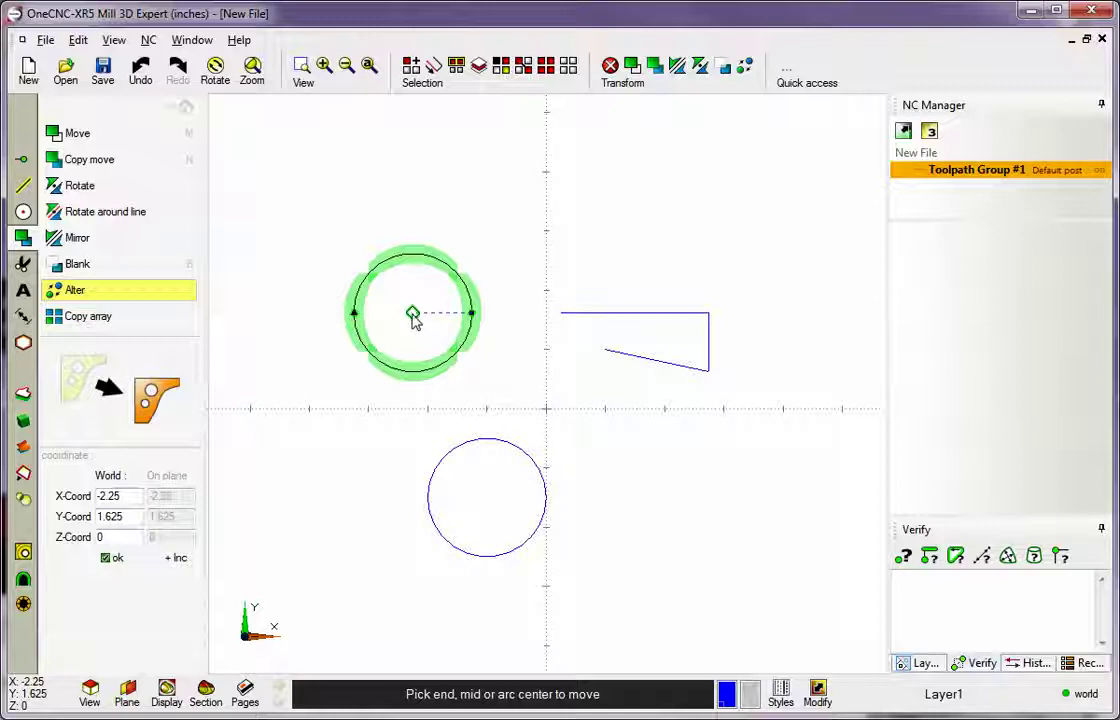
pyautogui.click(413, 314)
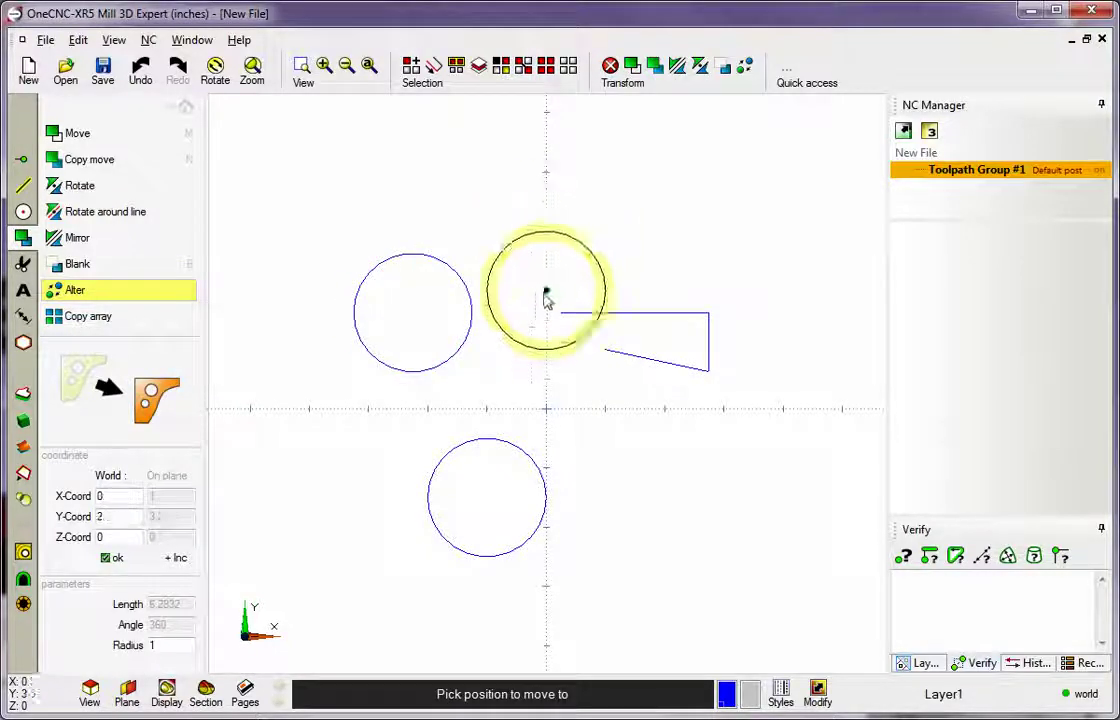
pyautogui.click(548, 218)
pyautogui.click(548, 218)
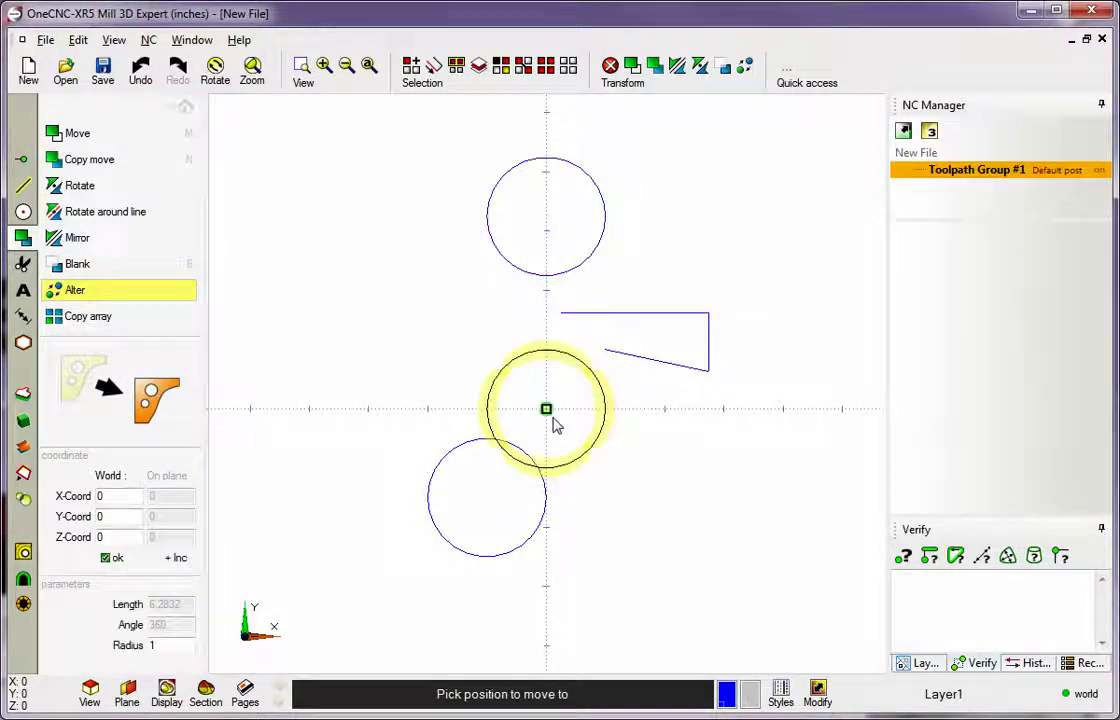
pyautogui.click(553, 421)
pyautogui.click(546, 408)
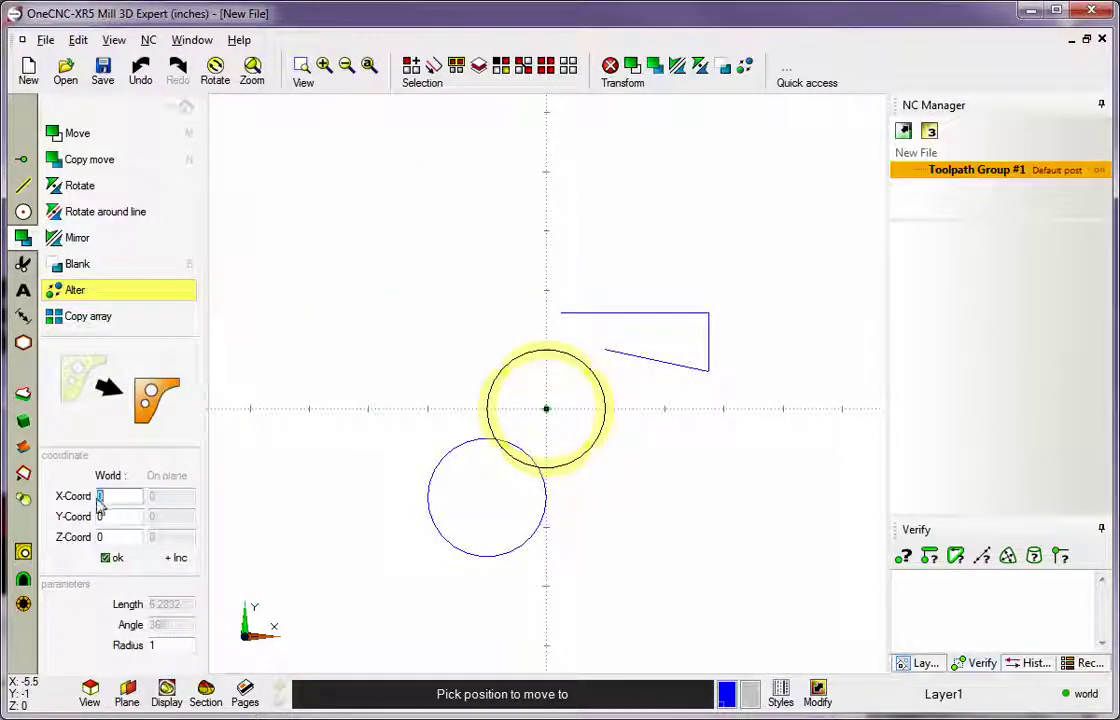
pyautogui.write('-3')
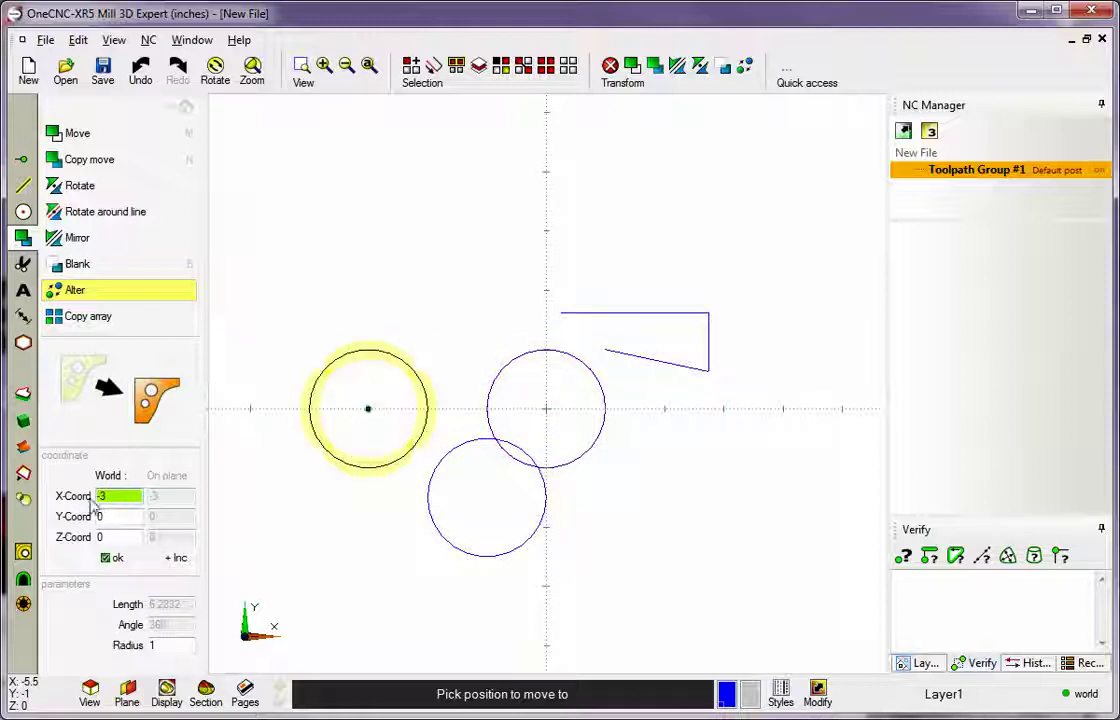
pyautogui.press('Tab')
pyautogui.write('-3')
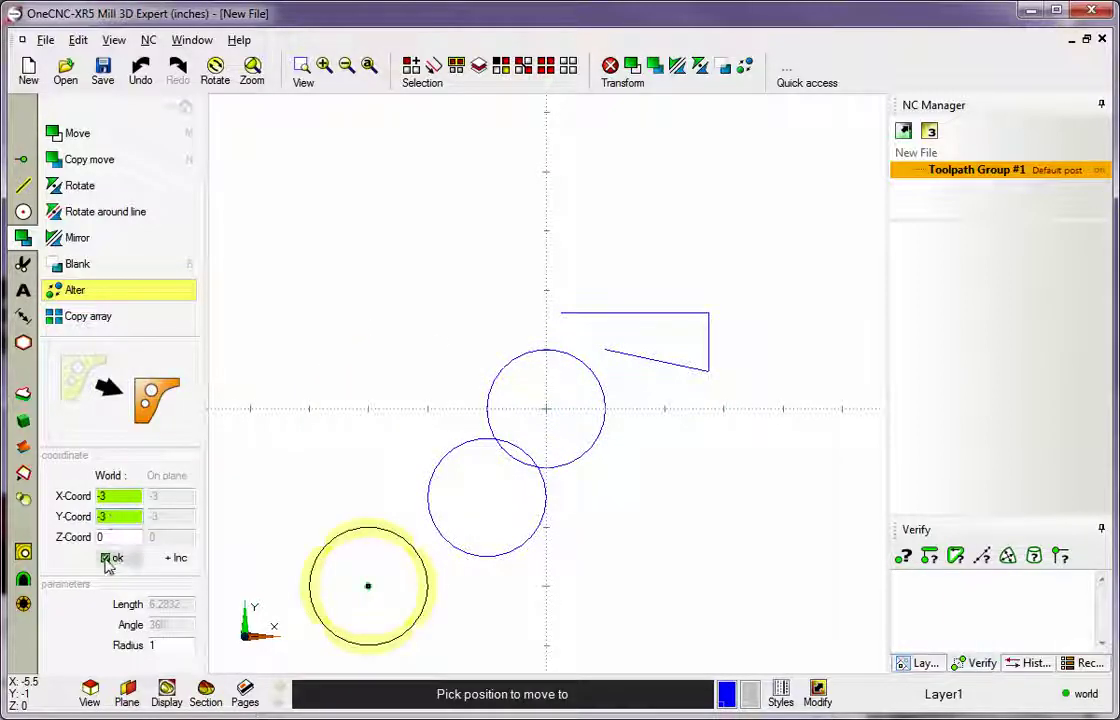
pyautogui.click(108, 559)
pyautogui.moveTo(343, 505); pyautogui.dragTo(394, 339, button='middle')
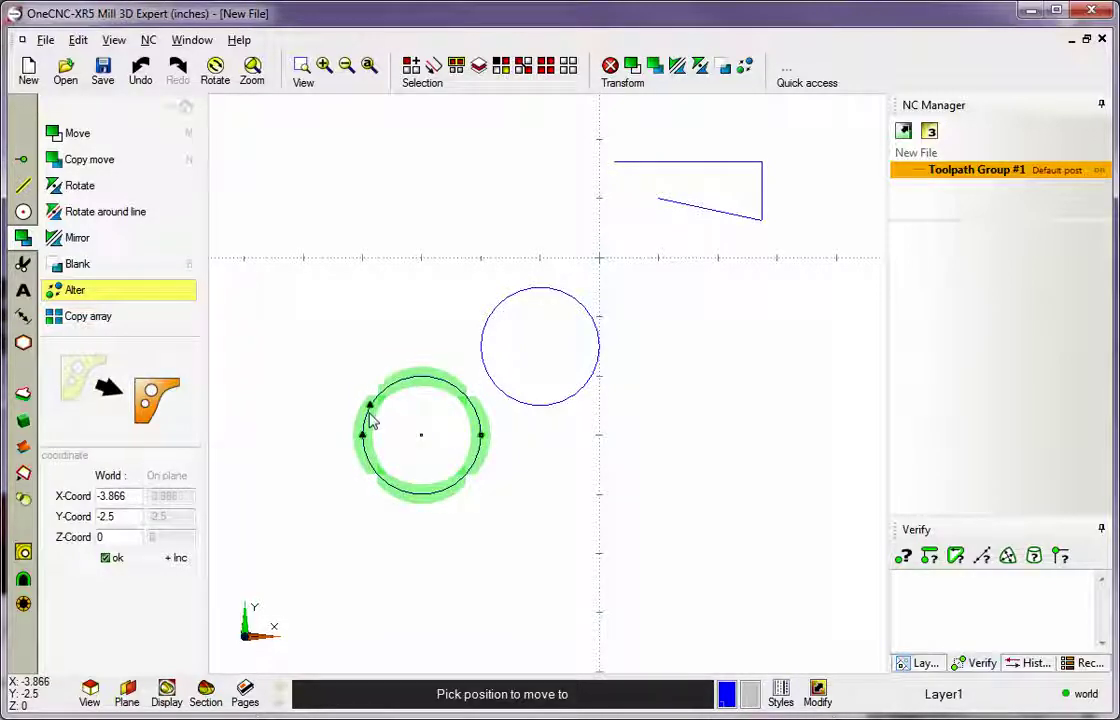
# Resize and reposition the circles by picking their edges and centre.
pyautogui.click(369, 417)
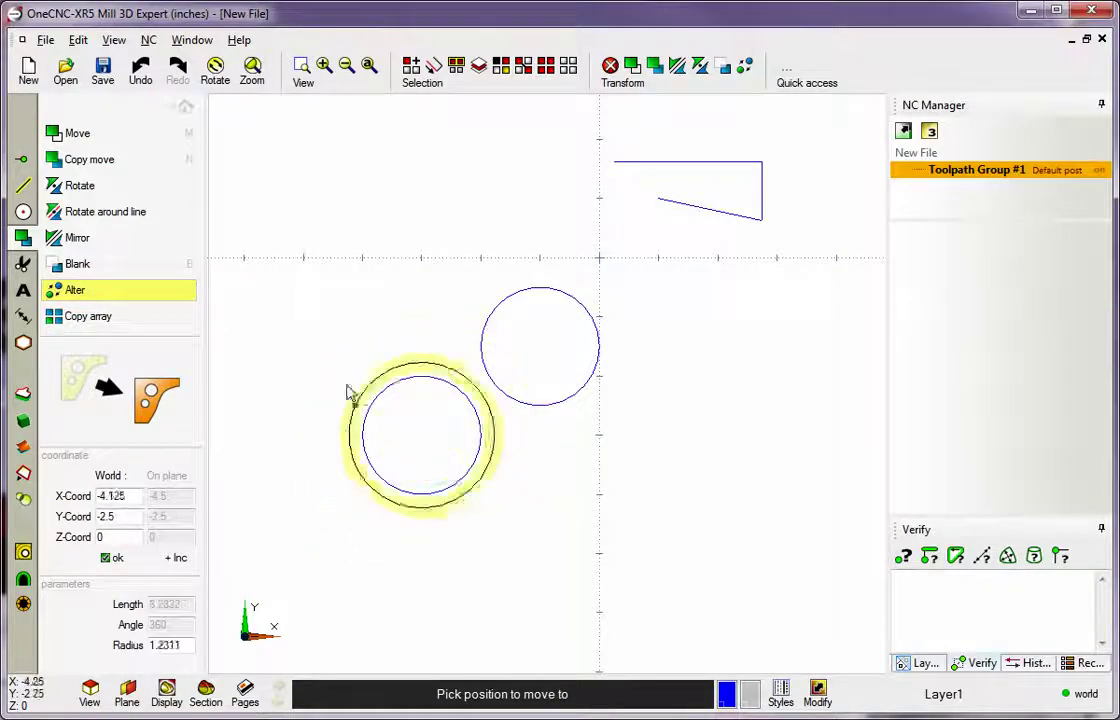
pyautogui.click(337, 378)
pyautogui.click(345, 367)
pyautogui.click(375, 433)
pyautogui.click(538, 348)
pyautogui.click(355, 275)
pyautogui.click(407, 323)
pyautogui.click(455, 352)
# Set the circle's radius to .75, commit it and end the Alter function.
pyautogui.click(420, 325)
pyautogui.click(395, 308)
pyautogui.click(398, 307)
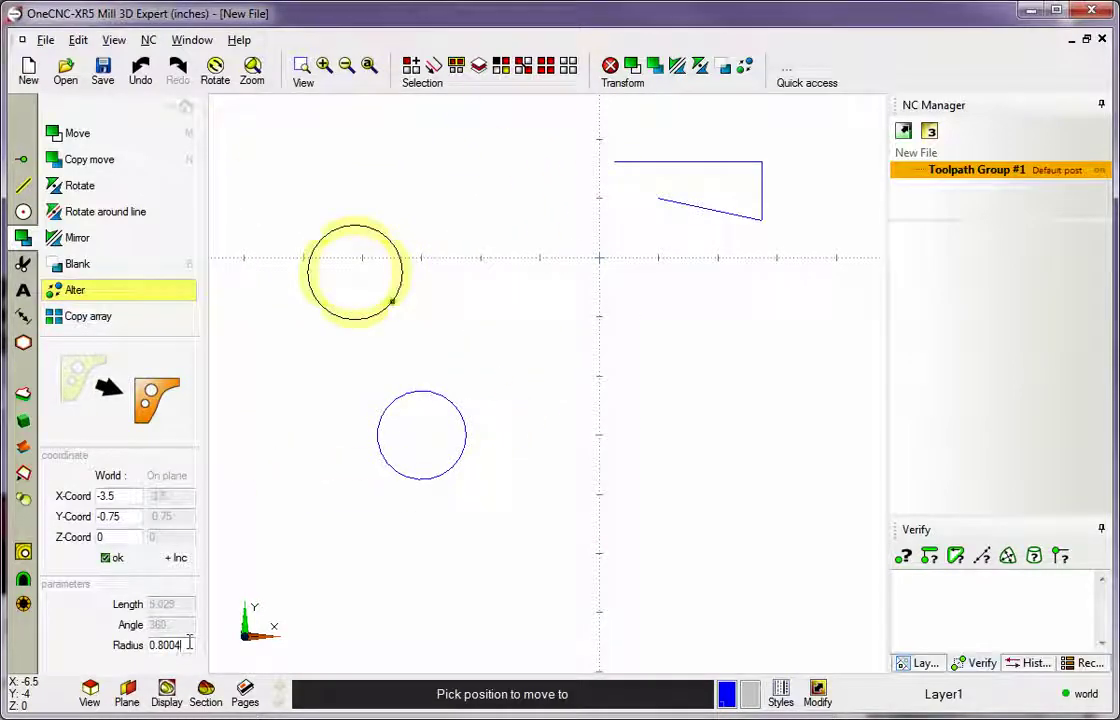
pyautogui.click(181, 644)
pyautogui.write('.75')
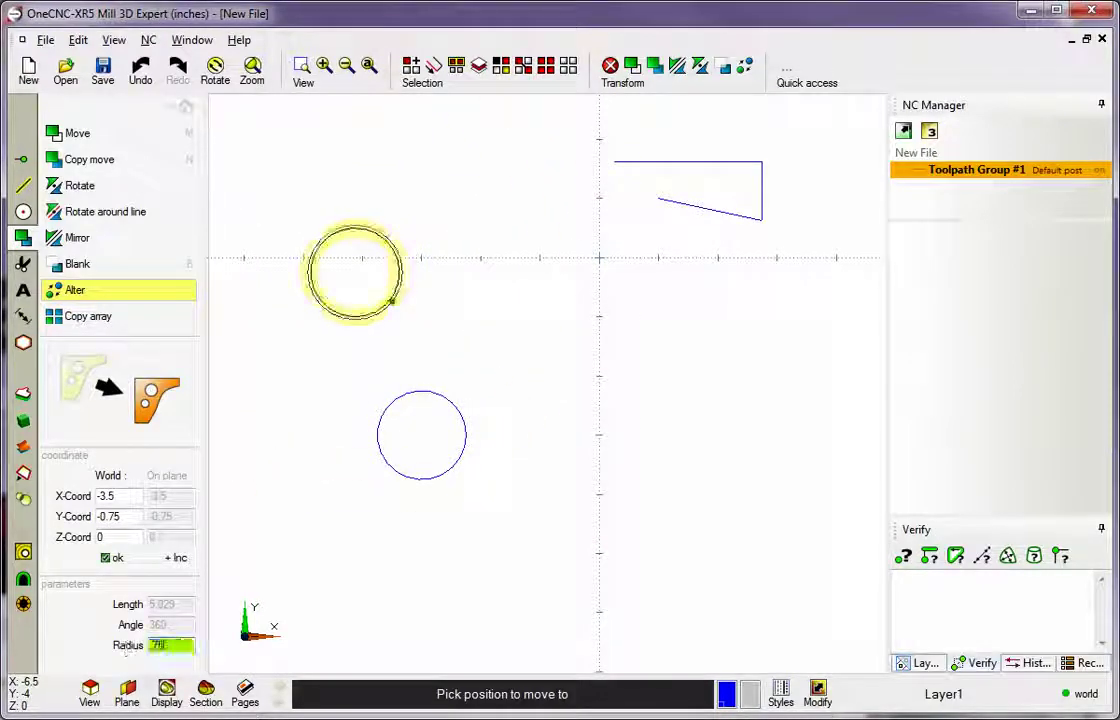
pyautogui.click(110, 560)
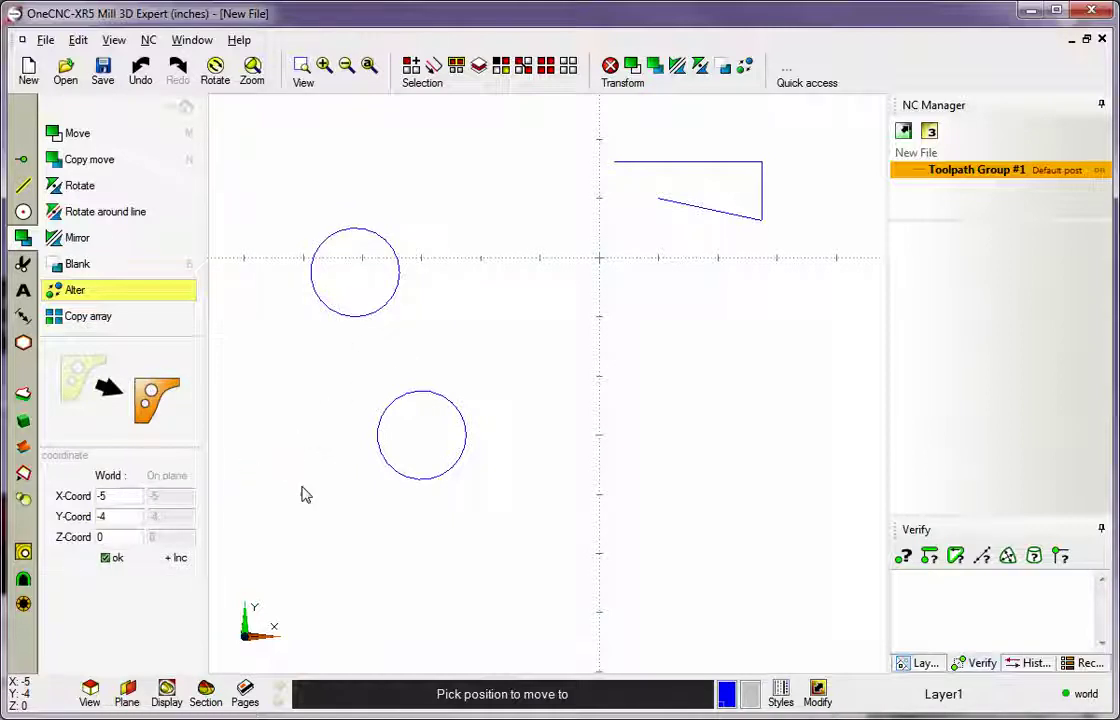
pyautogui.rightClick(502, 378)
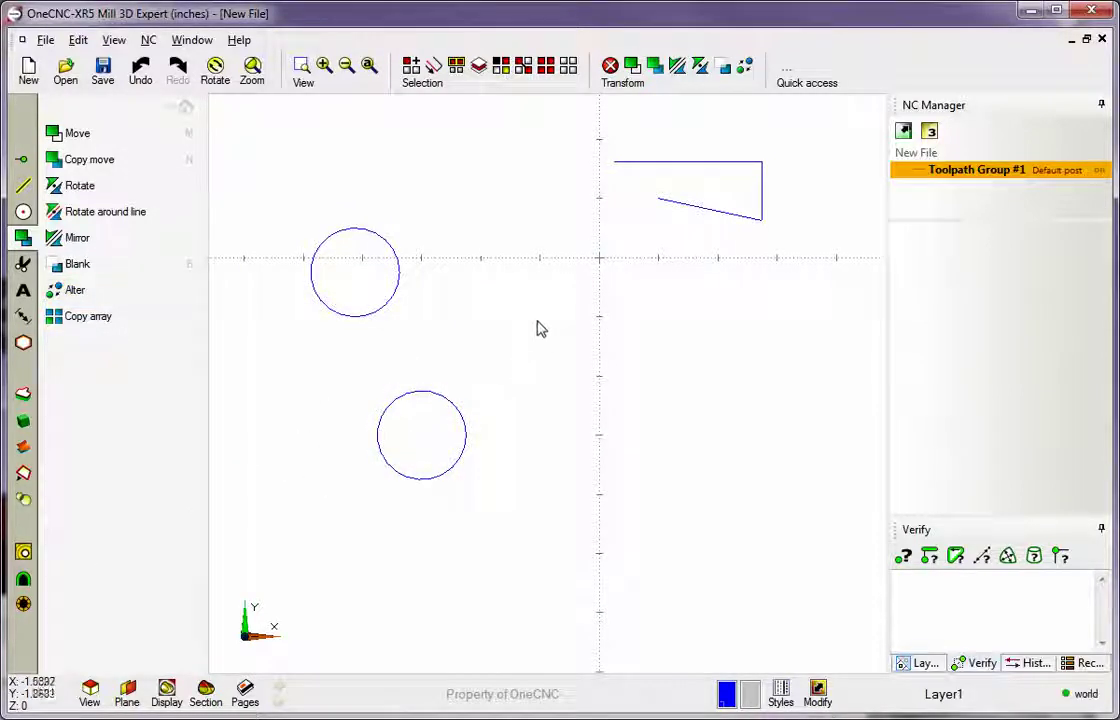
pyautogui.moveTo(538, 339); pyautogui.dragTo(525, 377, button='middle')
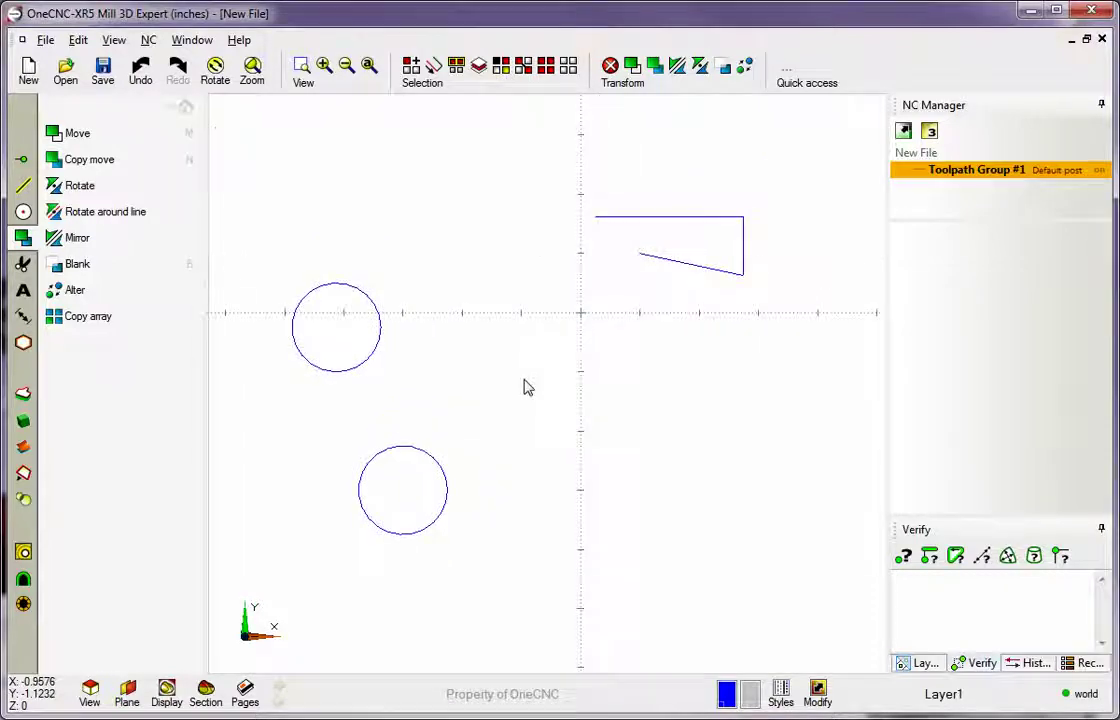
# Return to the main function list via the OneCNC header.
pyautogui.click(185, 107)
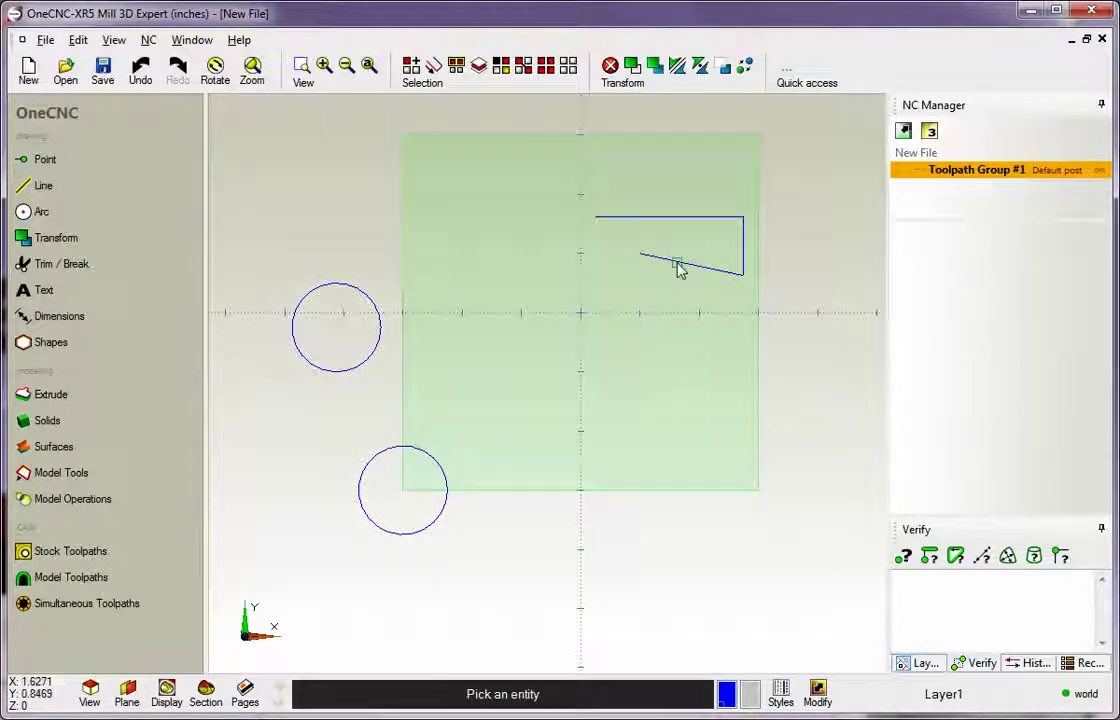
# Recolour the slanted and top horizontal lines yellow-green through Modify.
pyautogui.click(676, 262)
pyautogui.click(678, 217)
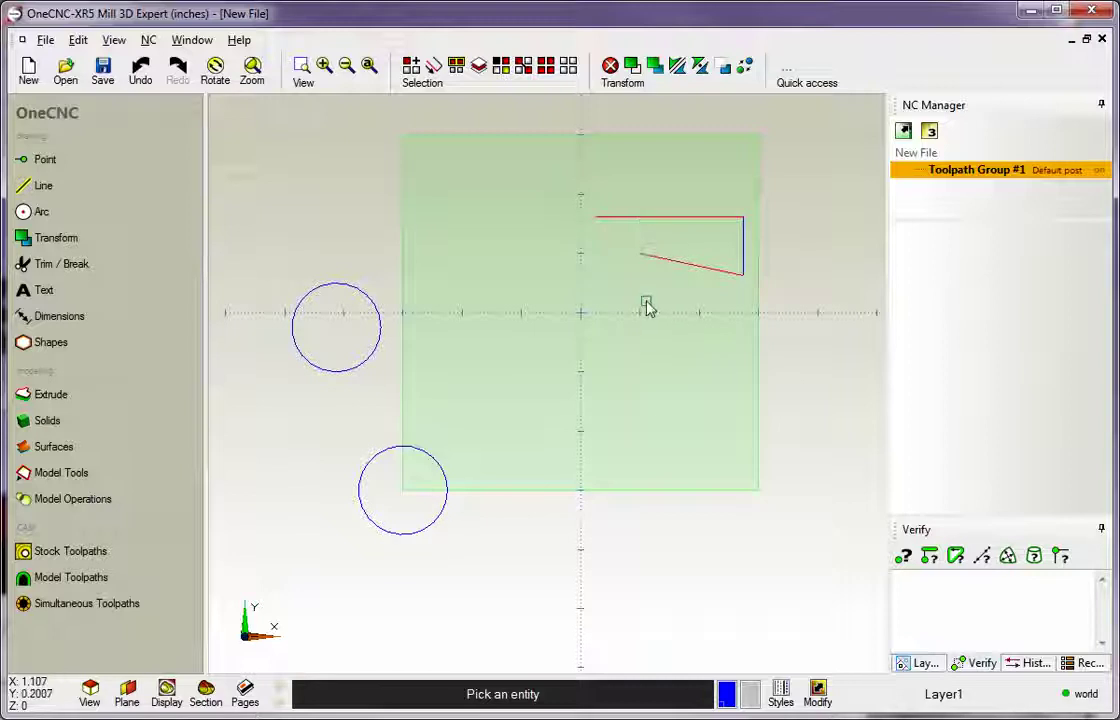
pyautogui.scroll(-1, 730, 500)
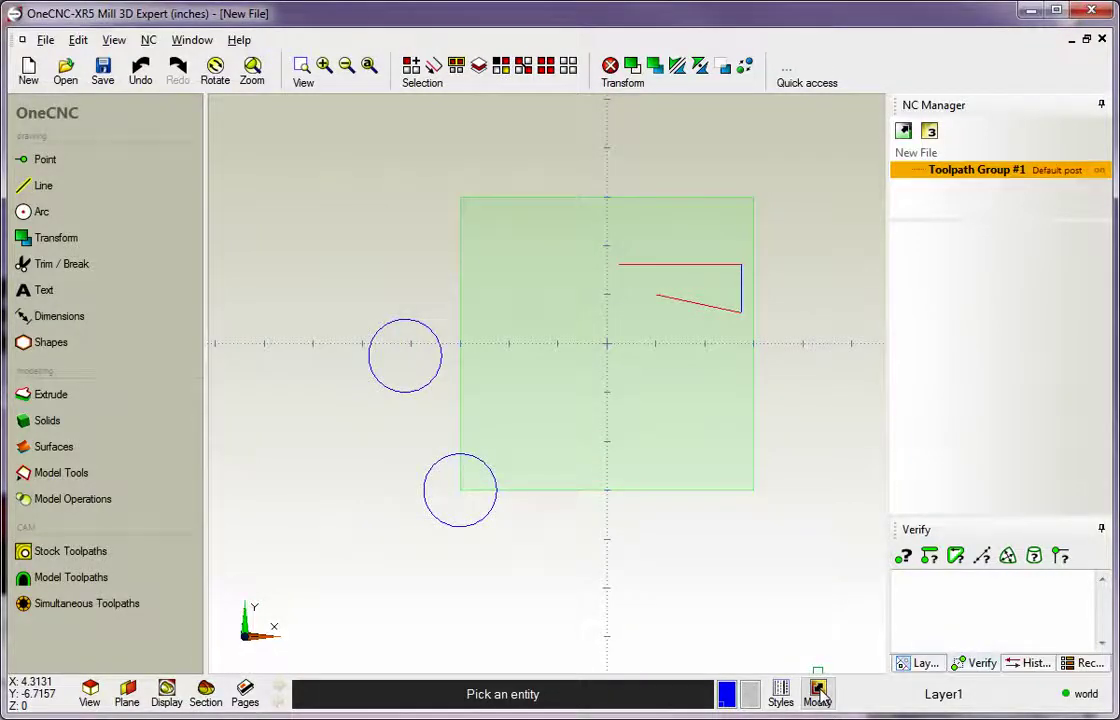
pyautogui.click(818, 690)
pyautogui.moveTo(278, 325); pyautogui.dragTo(440, 110)
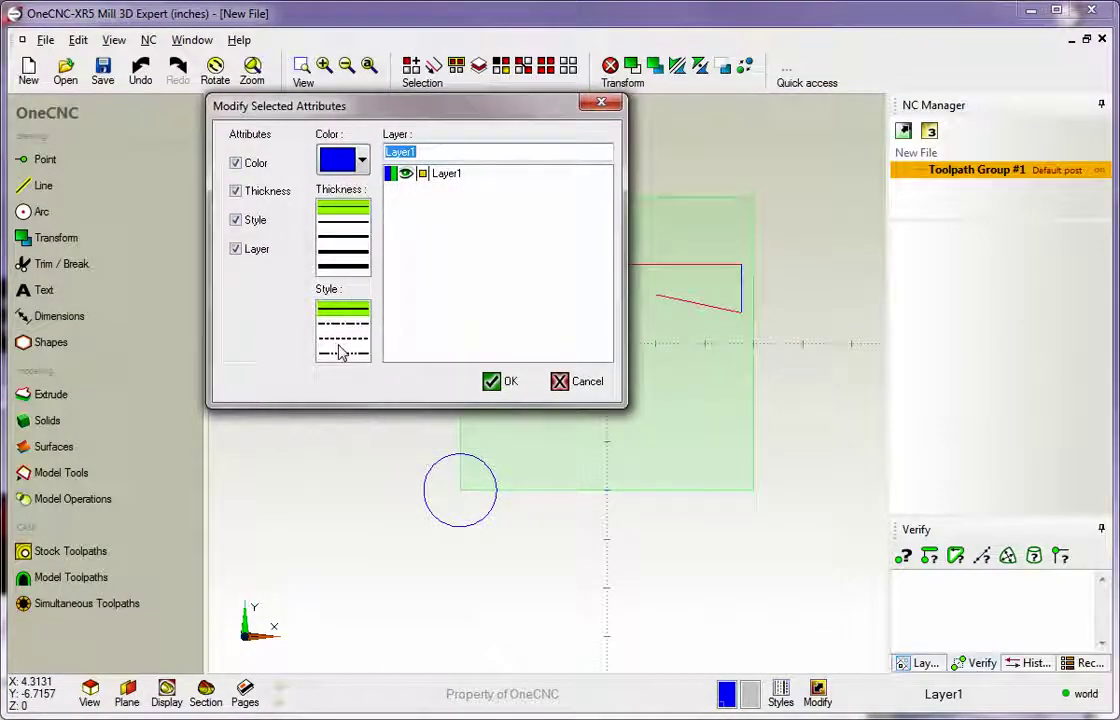
pyautogui.click(363, 167)
pyautogui.click(366, 249)
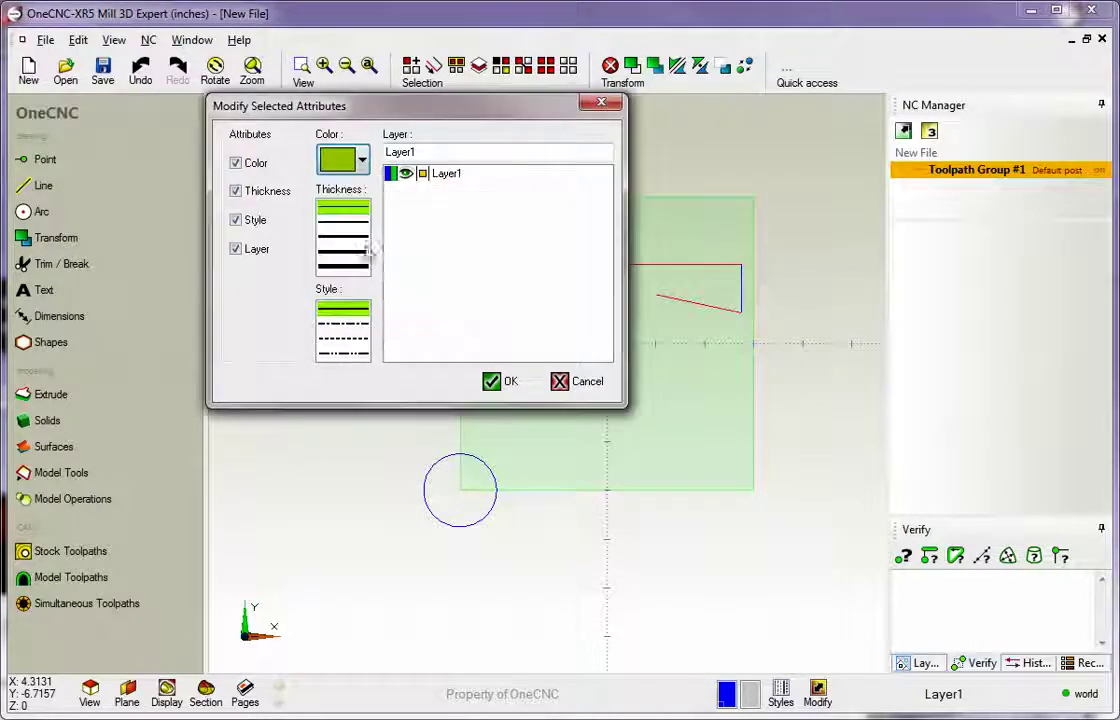
pyautogui.click(494, 381)
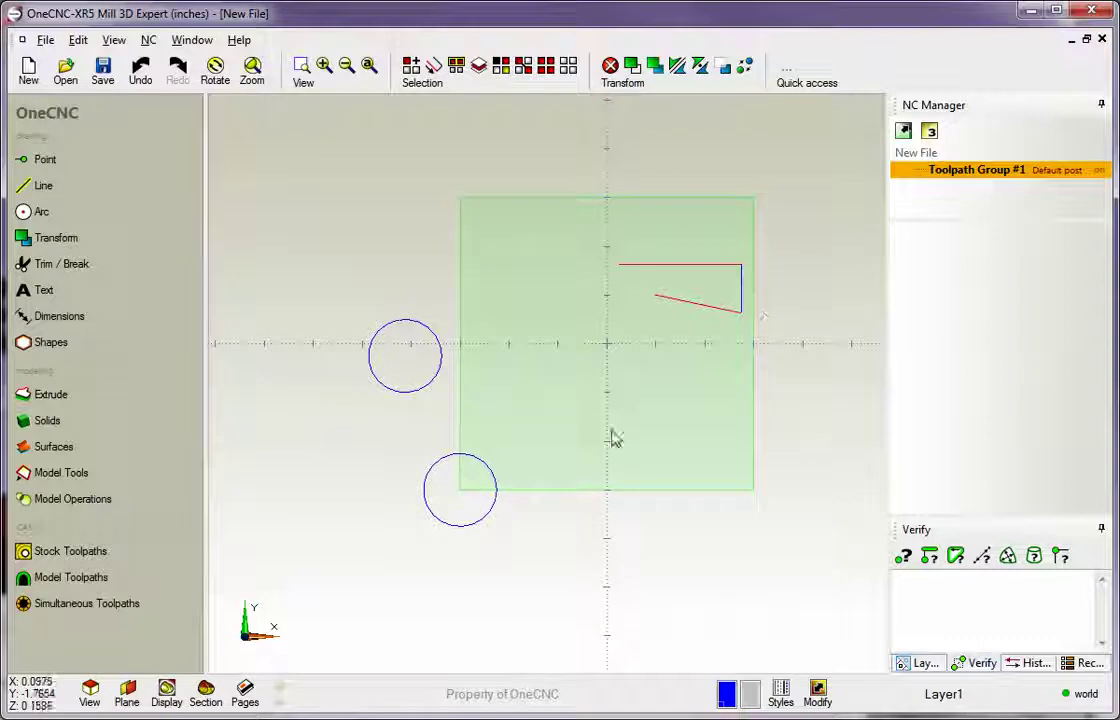
# Give the top and slanted lines purple colour, thick weight and dashed style.
pyautogui.click(570, 115)
pyautogui.moveTo(580, 232); pyautogui.dragTo(567, 212, button='middle')
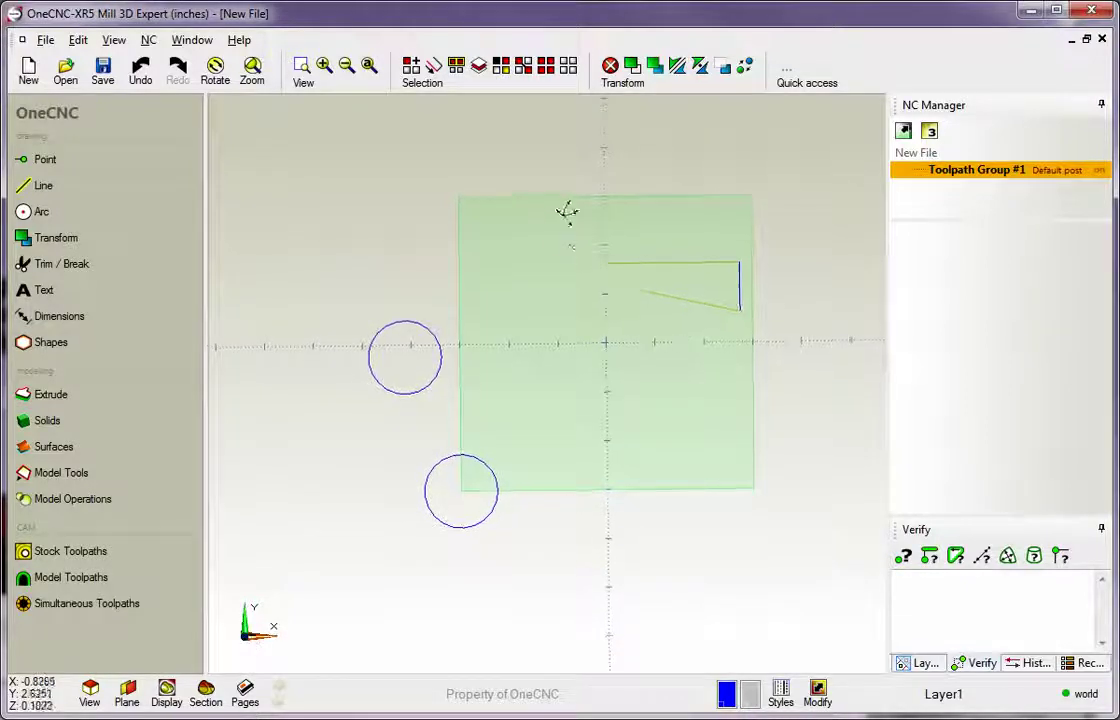
pyautogui.click(662, 264)
pyautogui.click(681, 302)
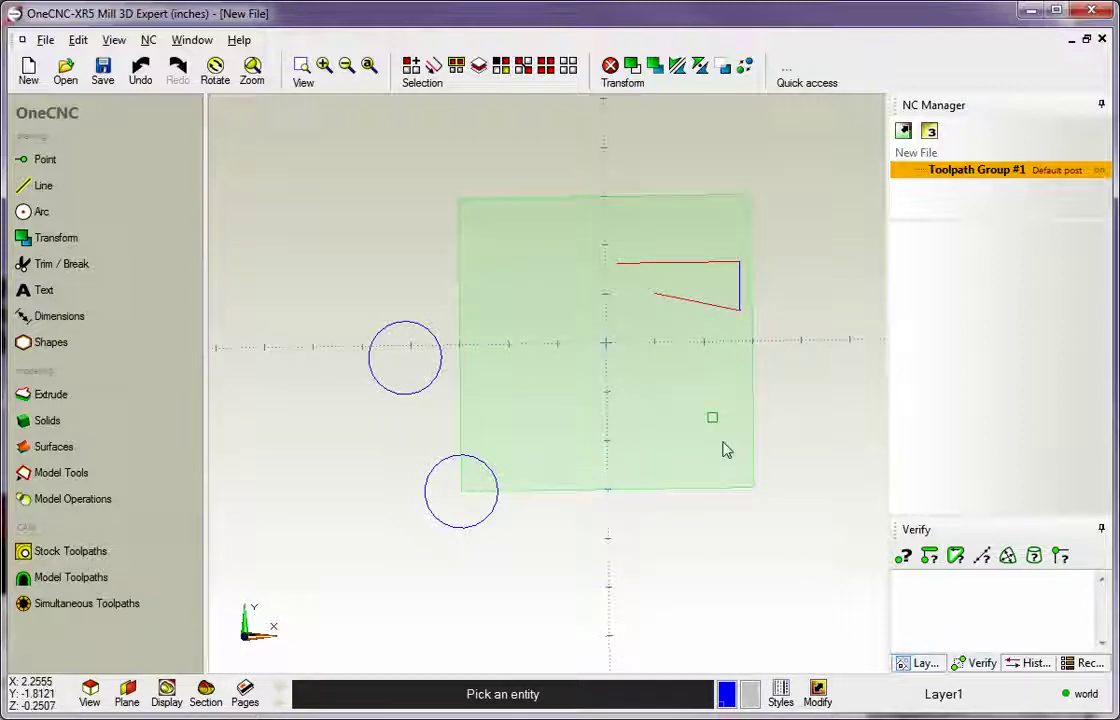
pyautogui.click(817, 690)
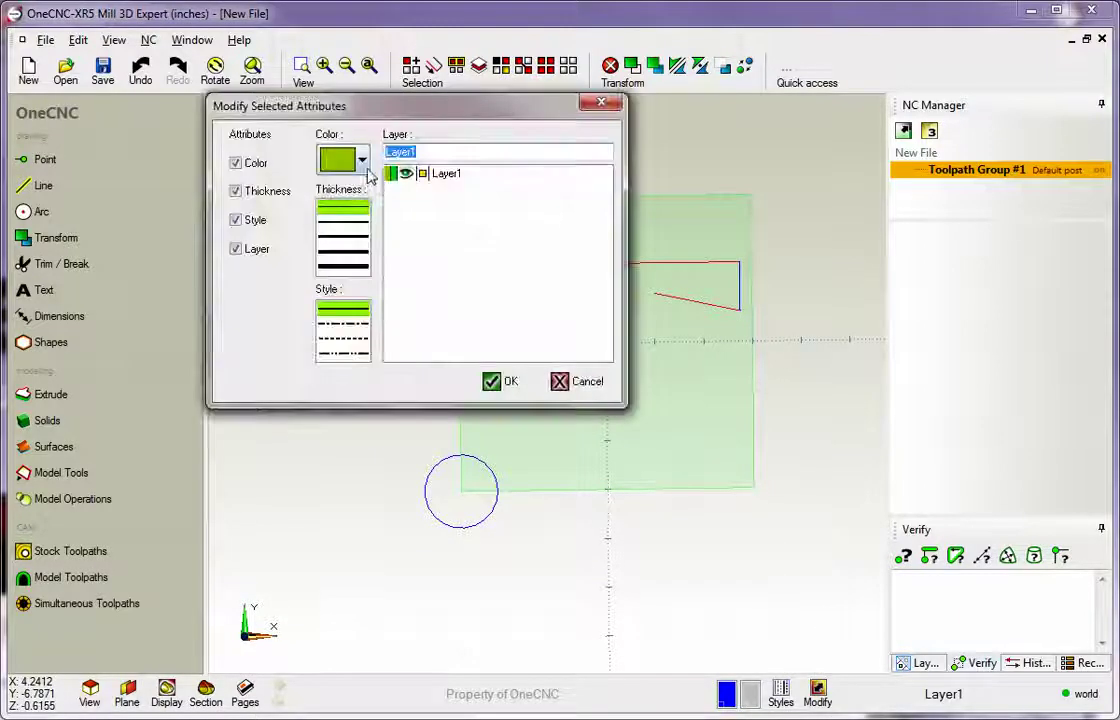
pyautogui.click(364, 163)
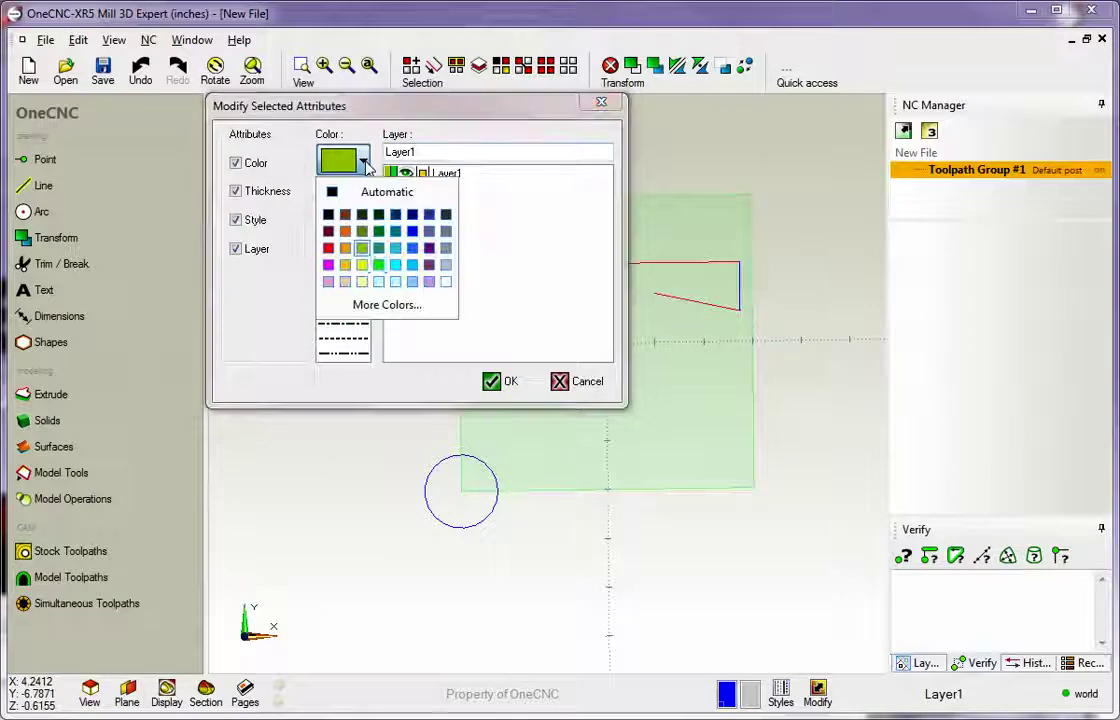
pyautogui.click(429, 249)
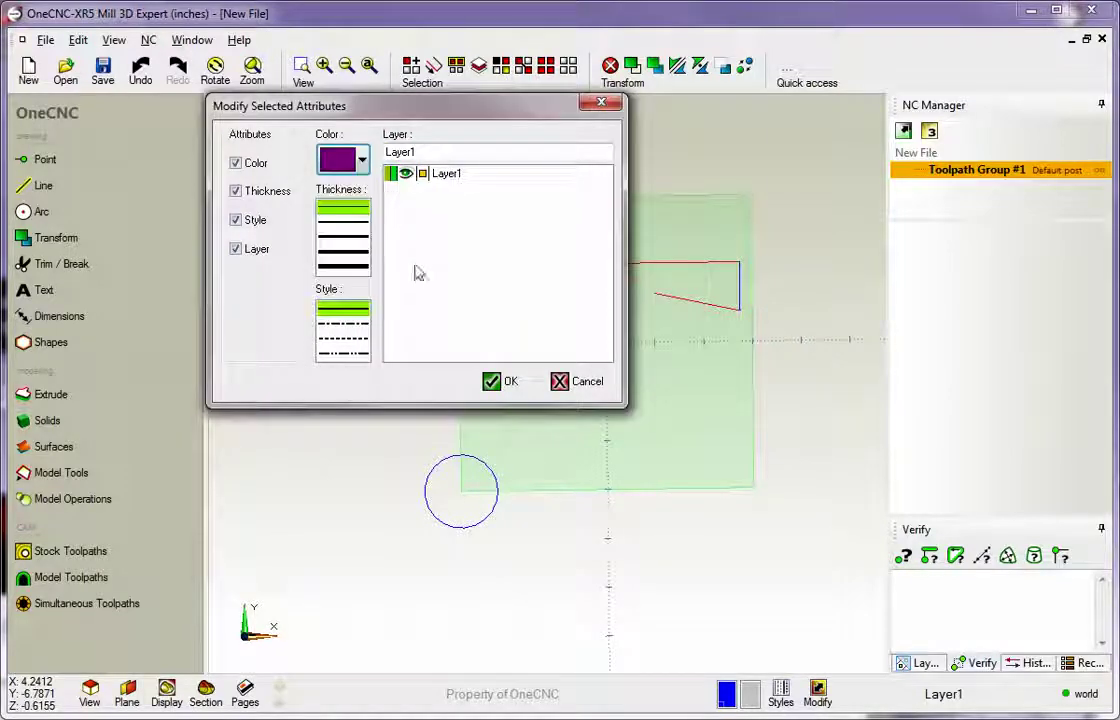
pyautogui.click(346, 253)
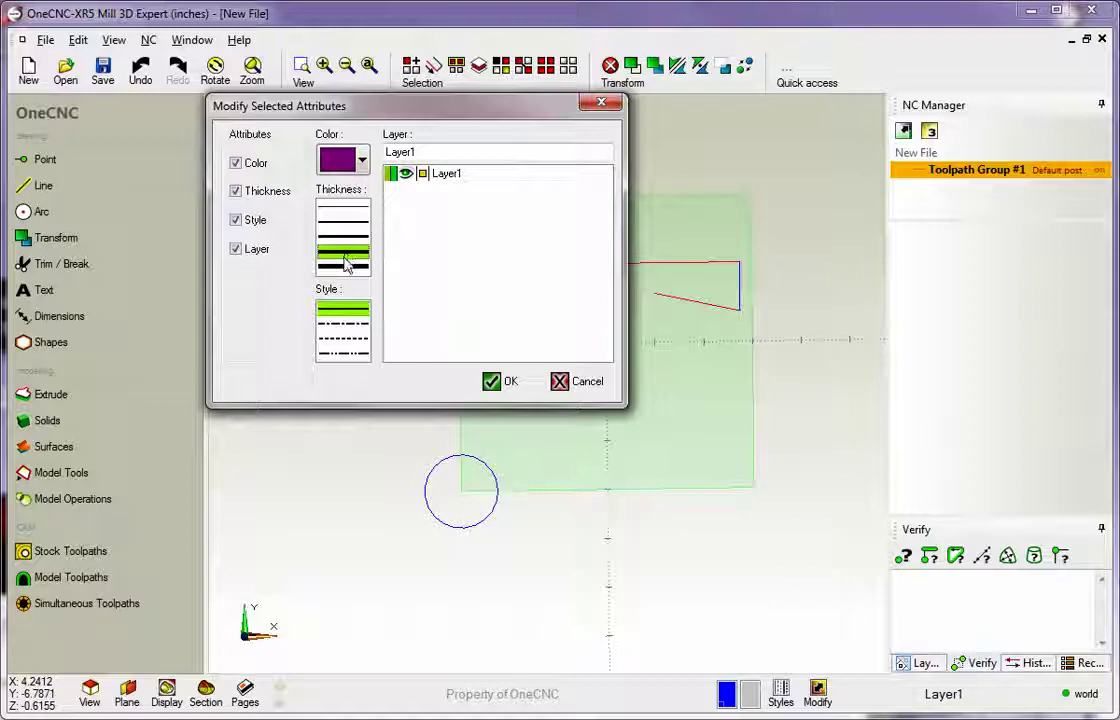
pyautogui.click(348, 324)
pyautogui.click(345, 338)
pyautogui.click(495, 383)
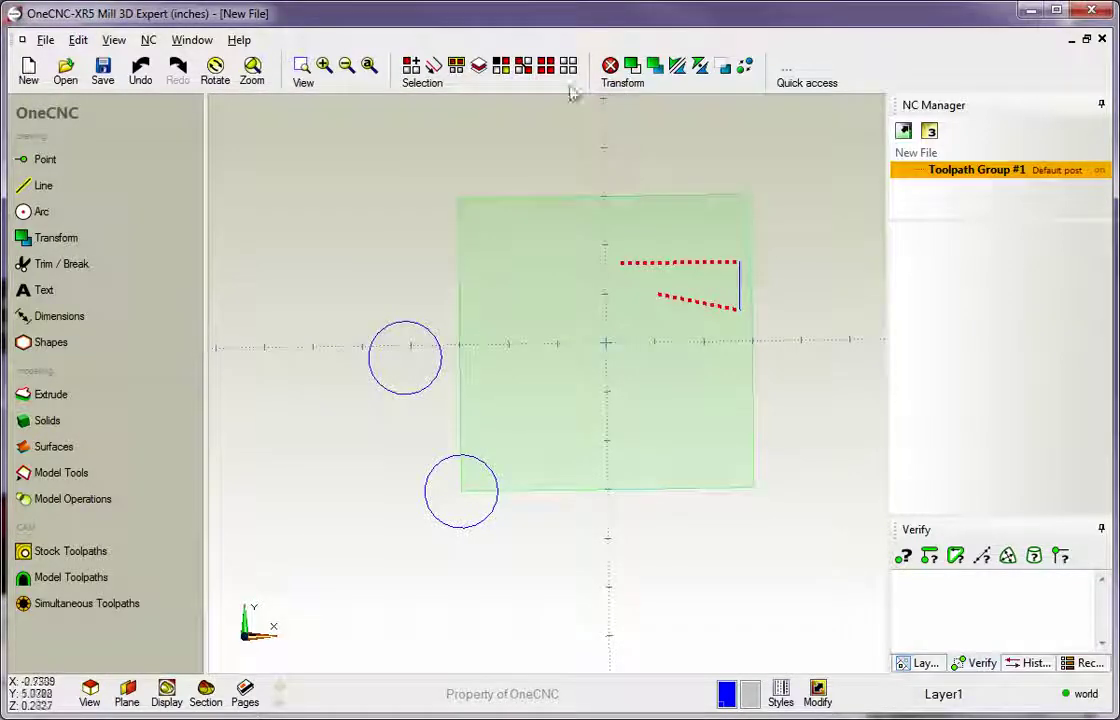
# Set the two lines to thinnest weight, solid style and dark blue on layer Lines.
pyautogui.moveTo(587, 287); pyautogui.dragTo(605, 333, button='middle')
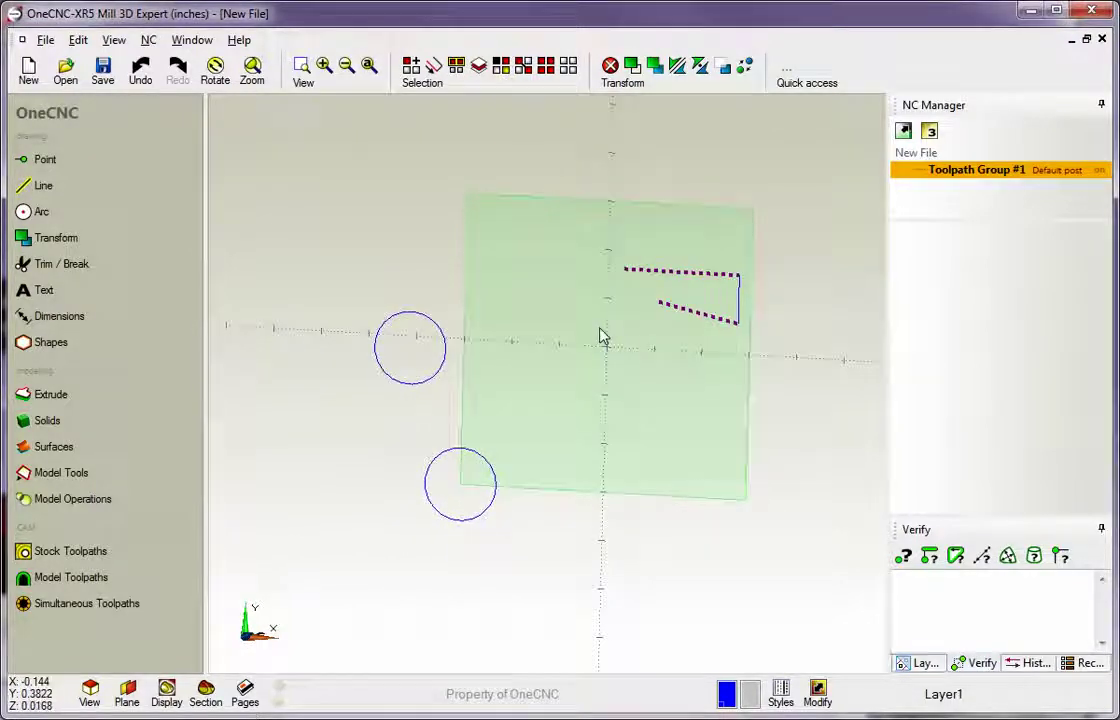
pyautogui.press('Return')
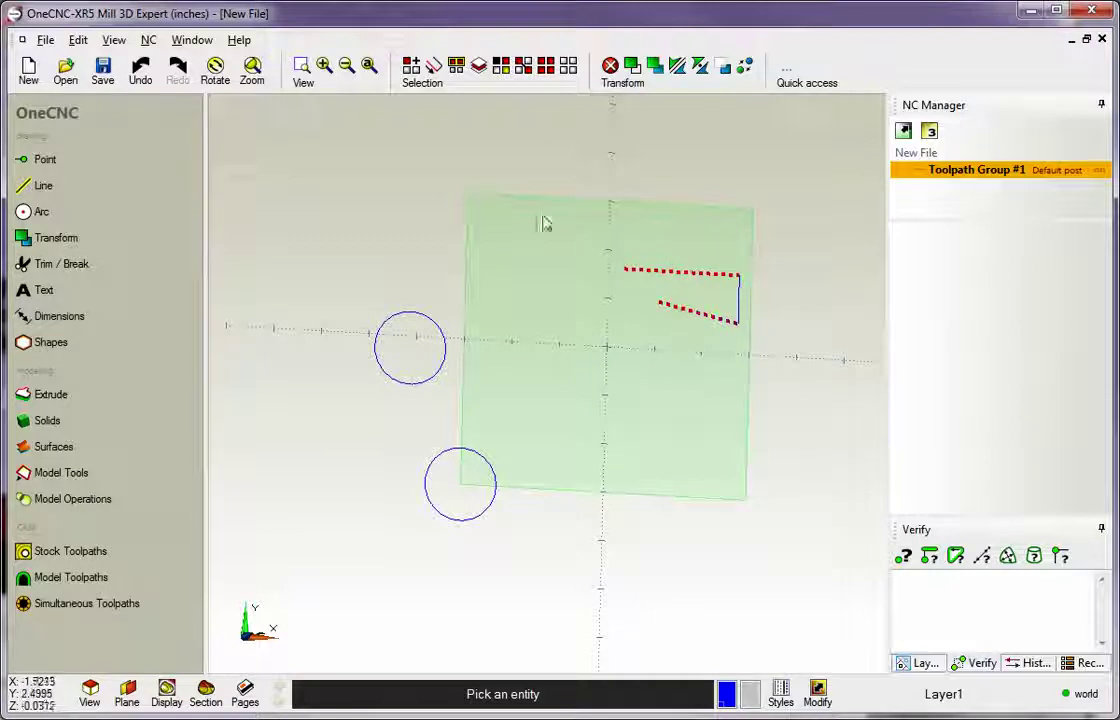
pyautogui.click(817, 690)
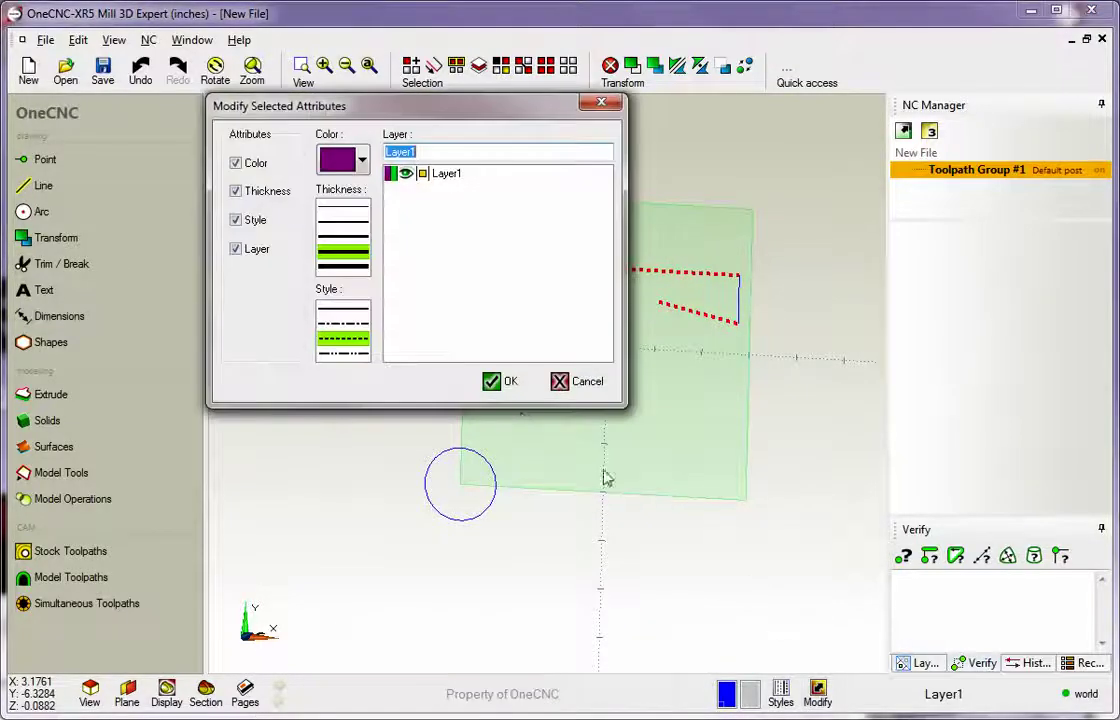
pyautogui.click(348, 212)
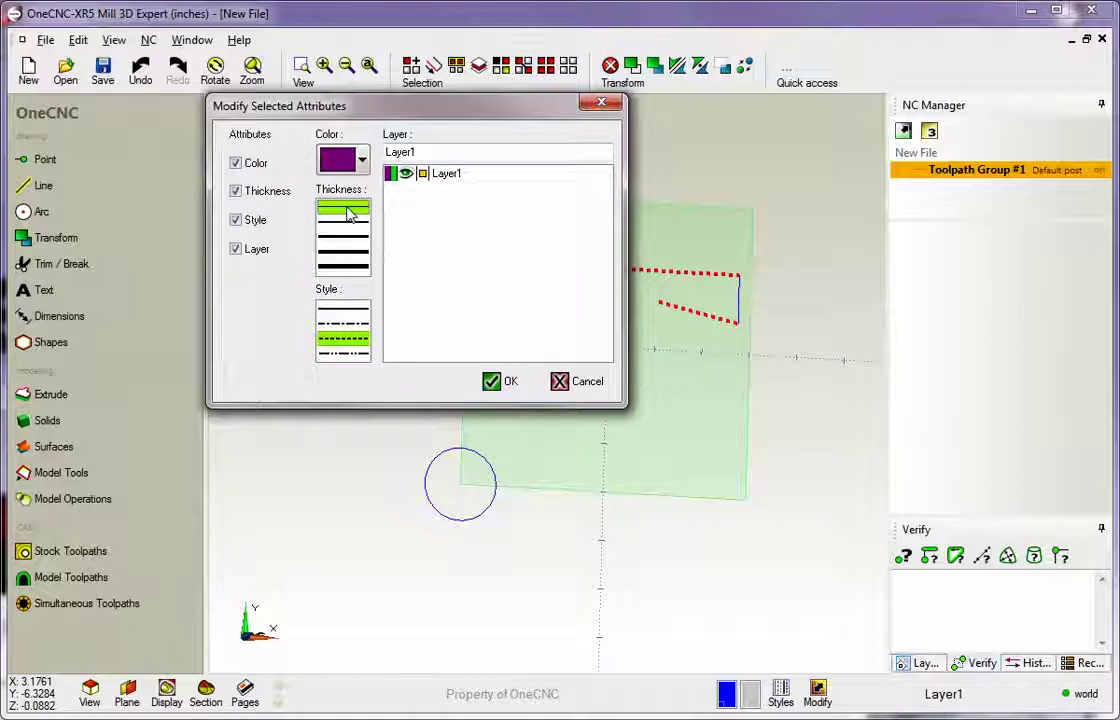
pyautogui.click(345, 311)
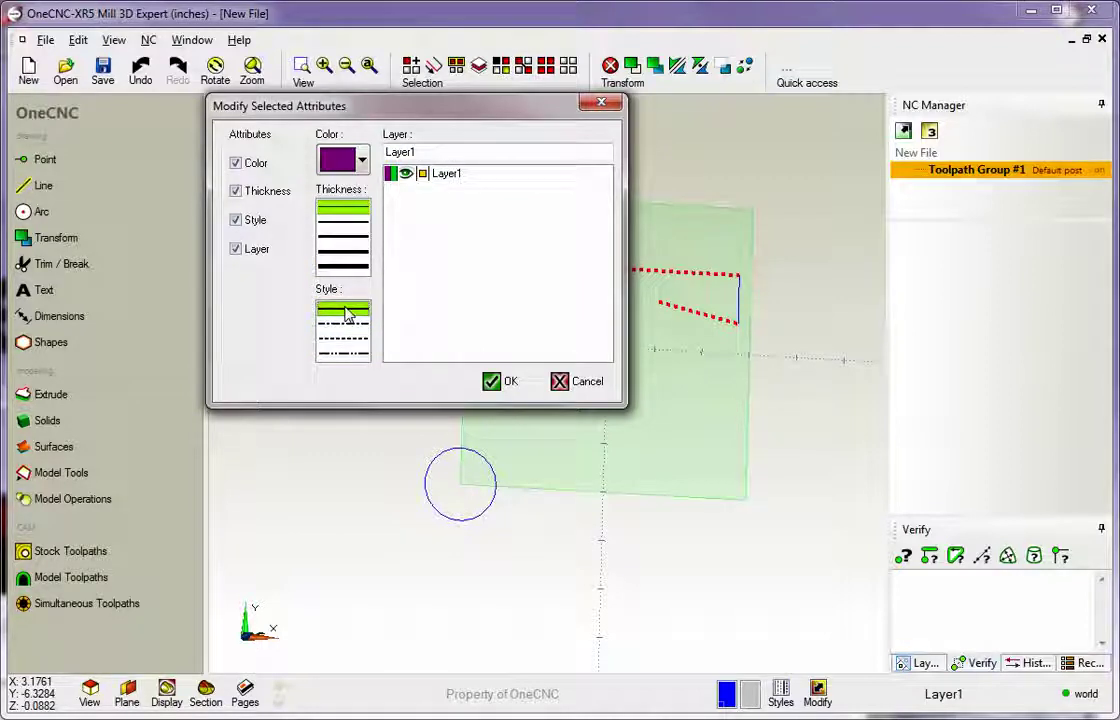
pyautogui.click(360, 162)
pyautogui.click(366, 208)
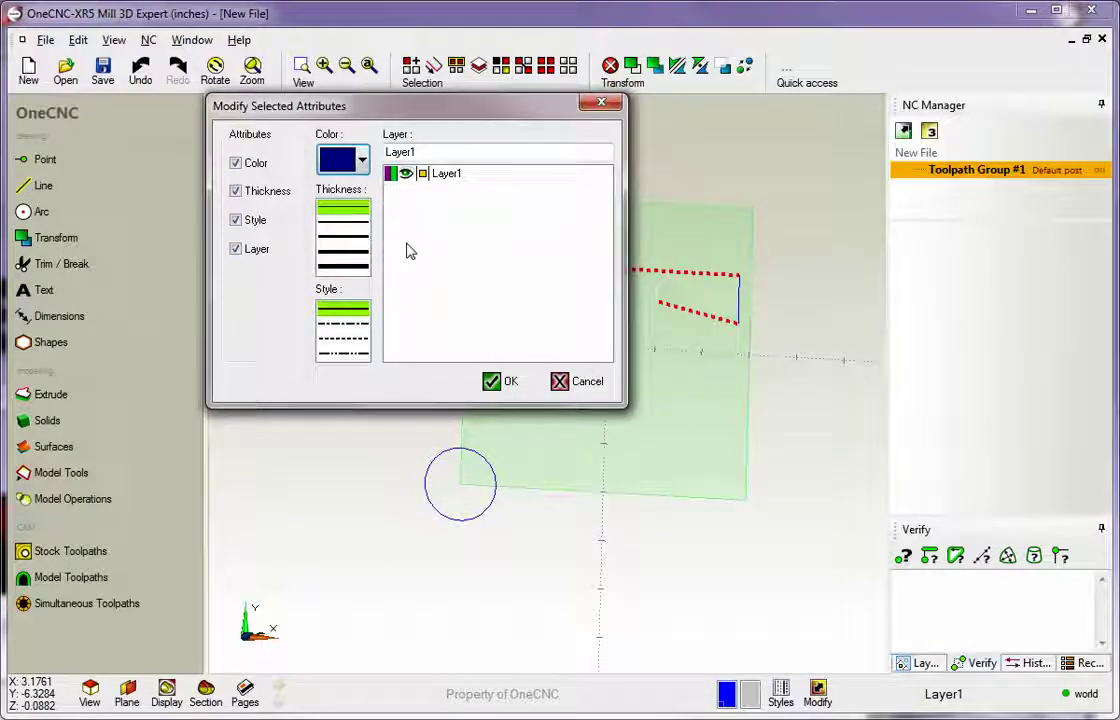
pyautogui.click(426, 151)
pyautogui.write('Lines')
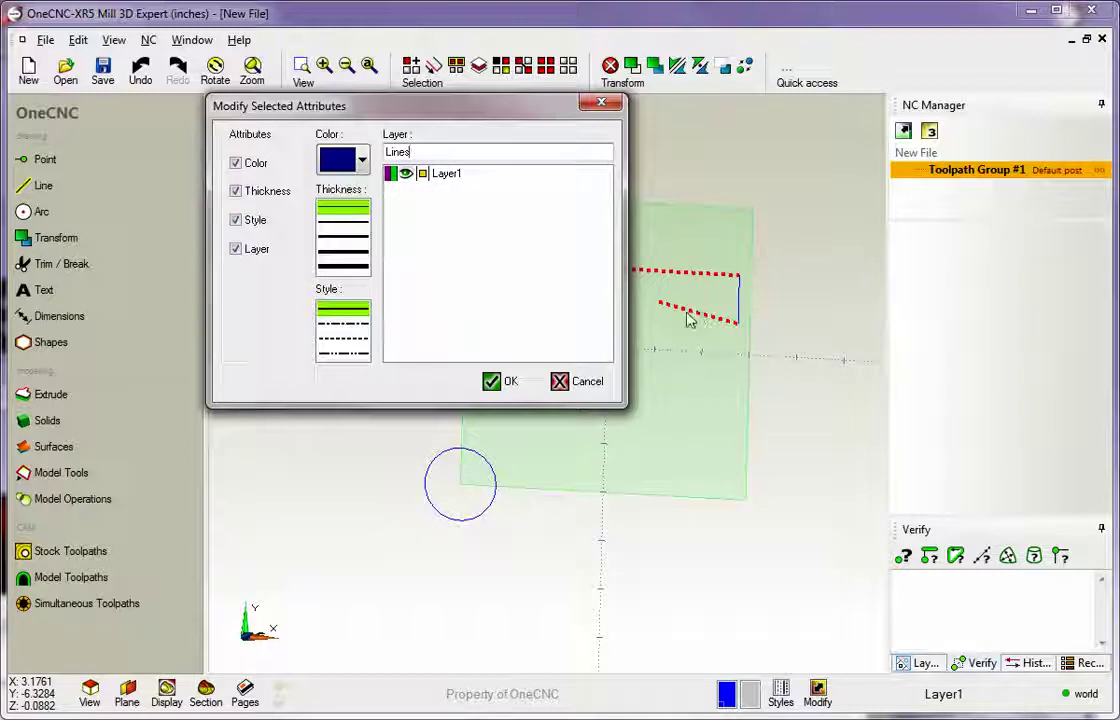
pyautogui.click(497, 383)
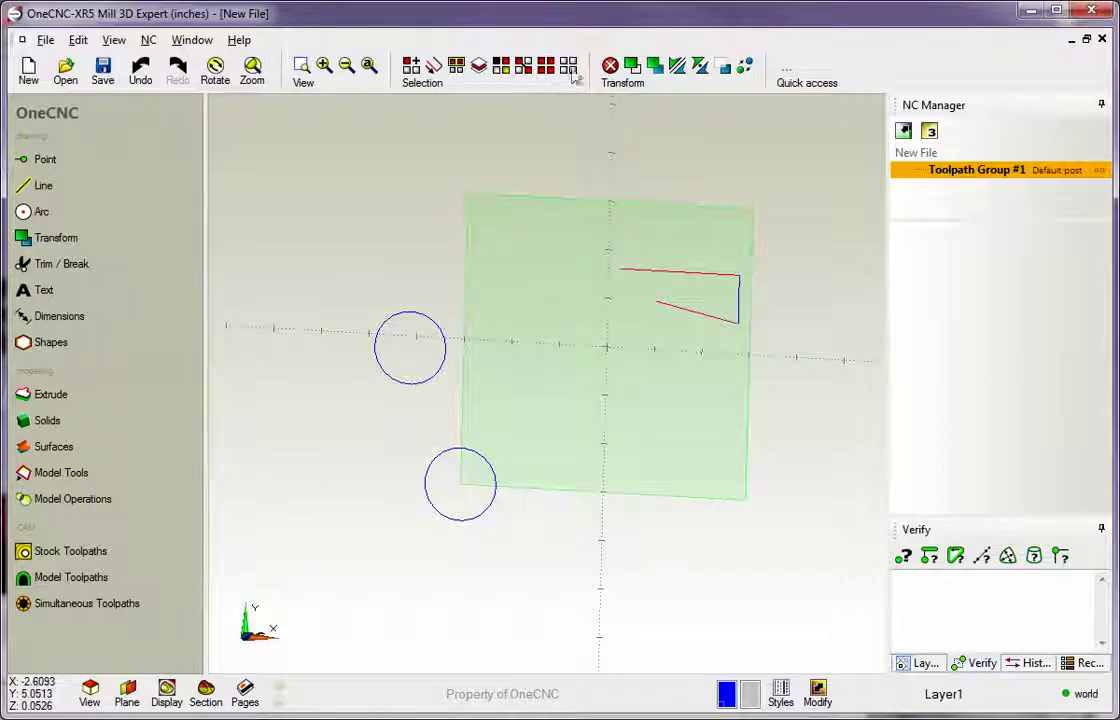
# Show the layers list and toggle the Lines layer off and on twice.
pyautogui.moveTo(580, 248); pyautogui.dragTo(530, 220, button='middle')
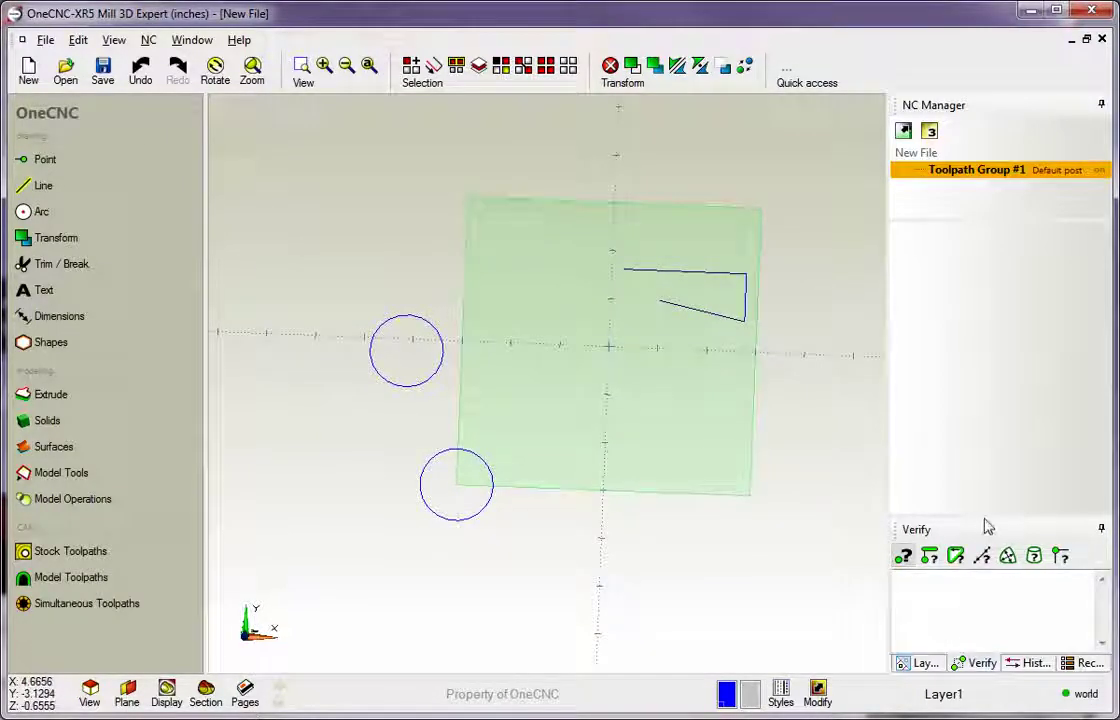
pyautogui.moveTo(985, 517); pyautogui.dragTo(988, 455)
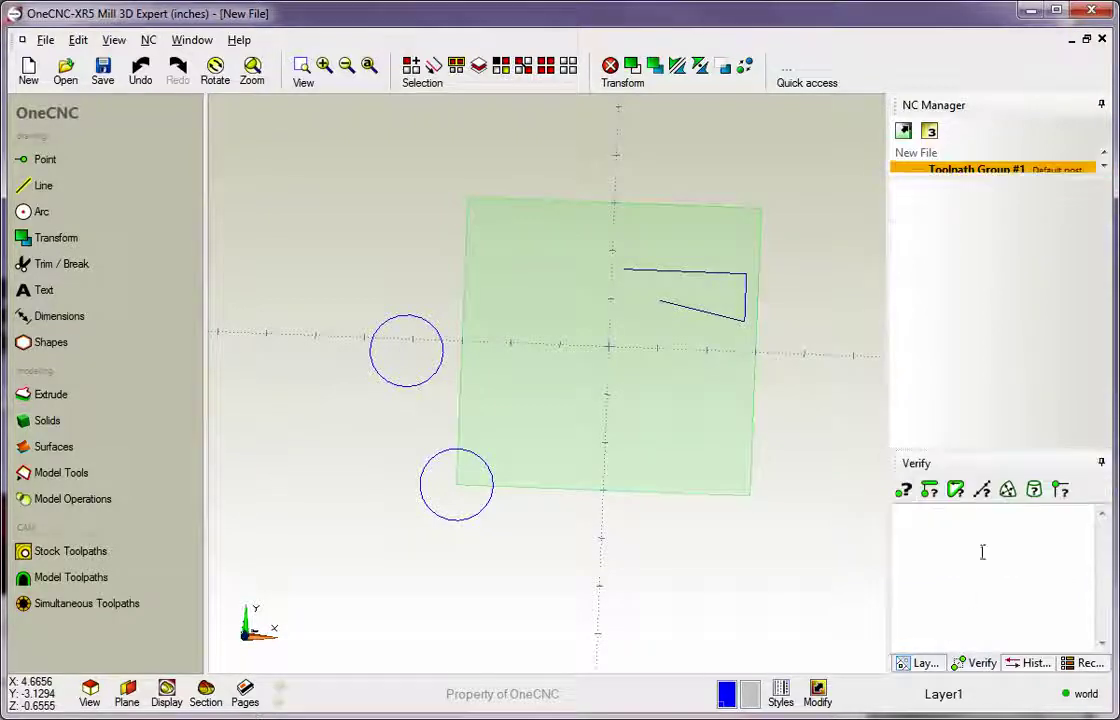
pyautogui.click(924, 664)
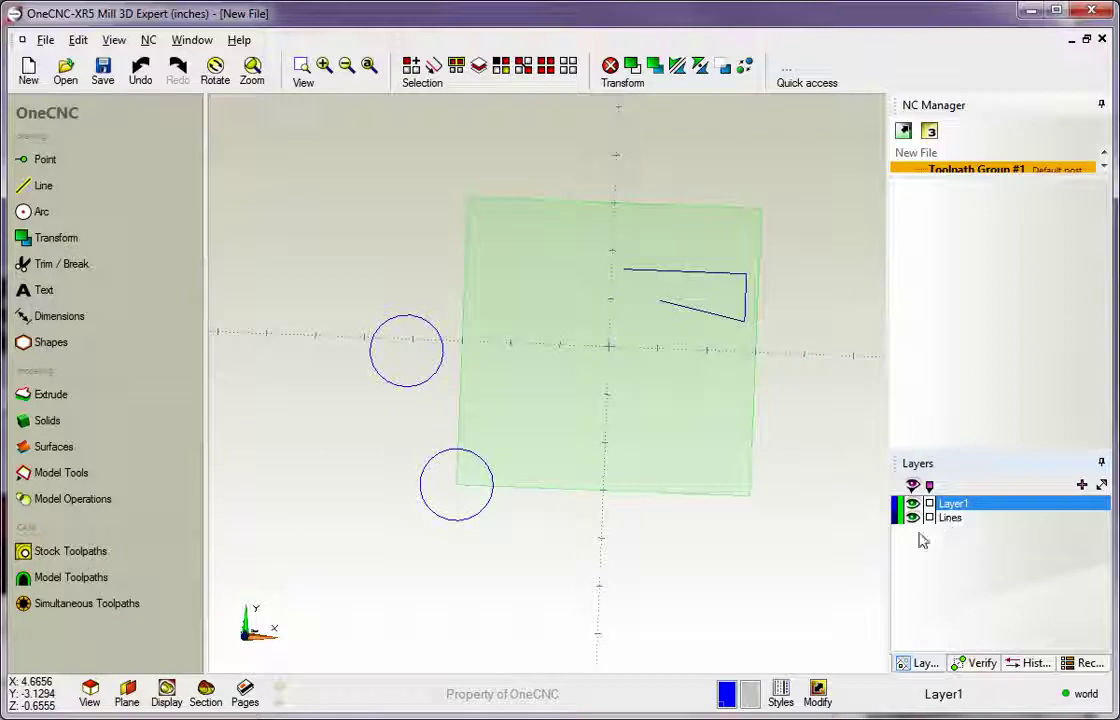
pyautogui.click(913, 519)
pyautogui.click(913, 518)
pyautogui.click(913, 518)
pyautogui.click(913, 518)
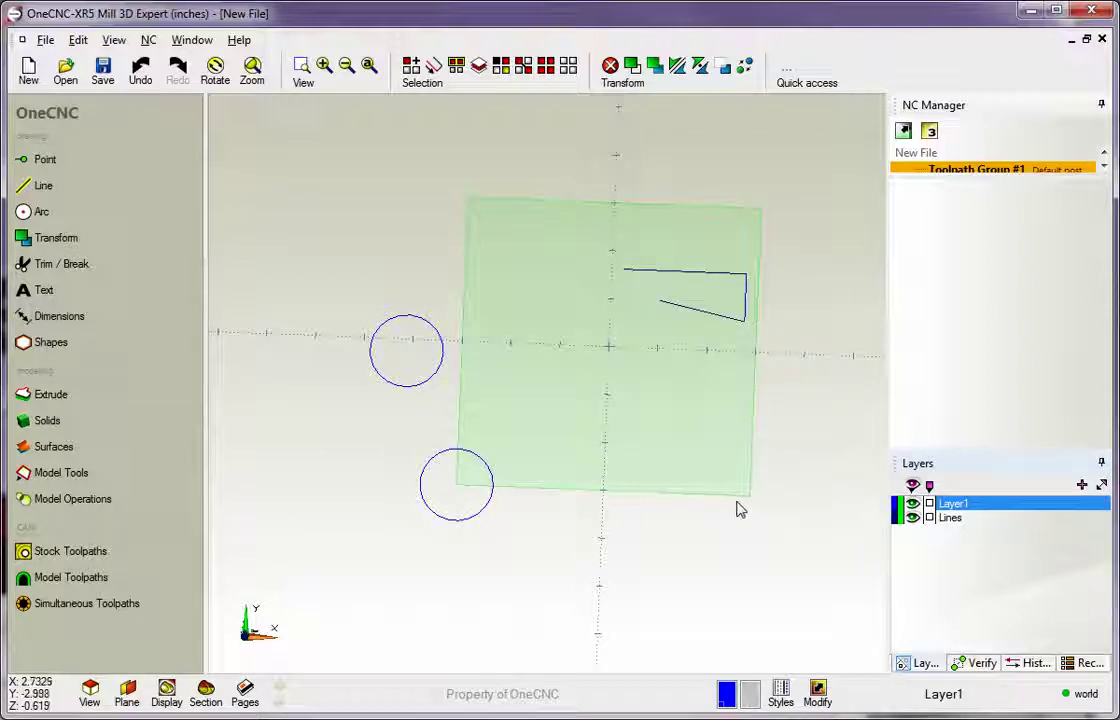
# Hide the geometry of all layers with Ctrl+A.
pyautogui.moveTo(738, 510); pyautogui.dragTo(682, 460, button='middle')
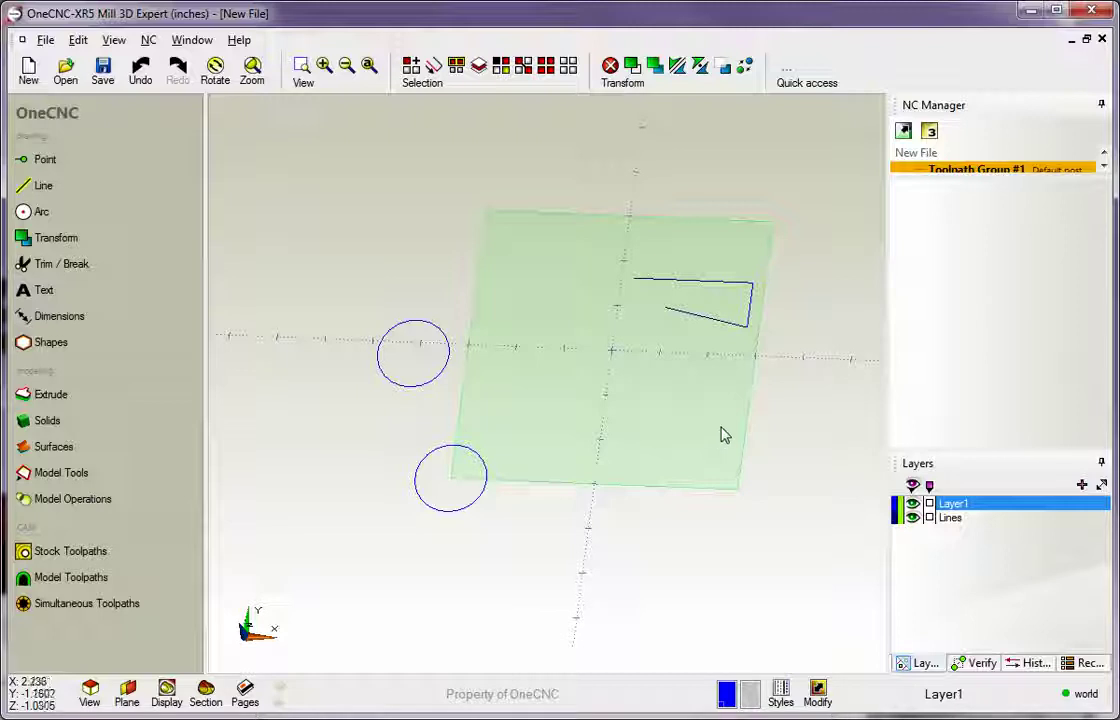
pyautogui.moveTo(715, 425)
pyautogui.mouseDown(button='middle')
pyautogui.moveTo(696, 418)
pyautogui.moveTo(703, 425)
pyautogui.mouseUp(button='middle')
pyautogui.hotkey('ctrl', 'a')
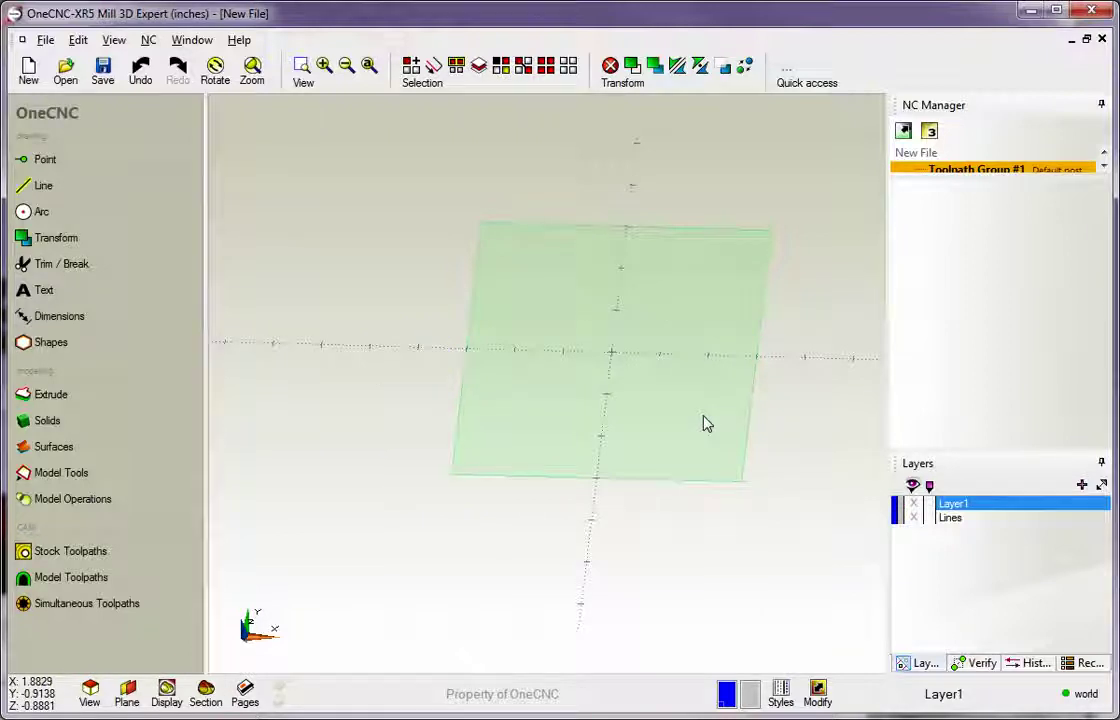